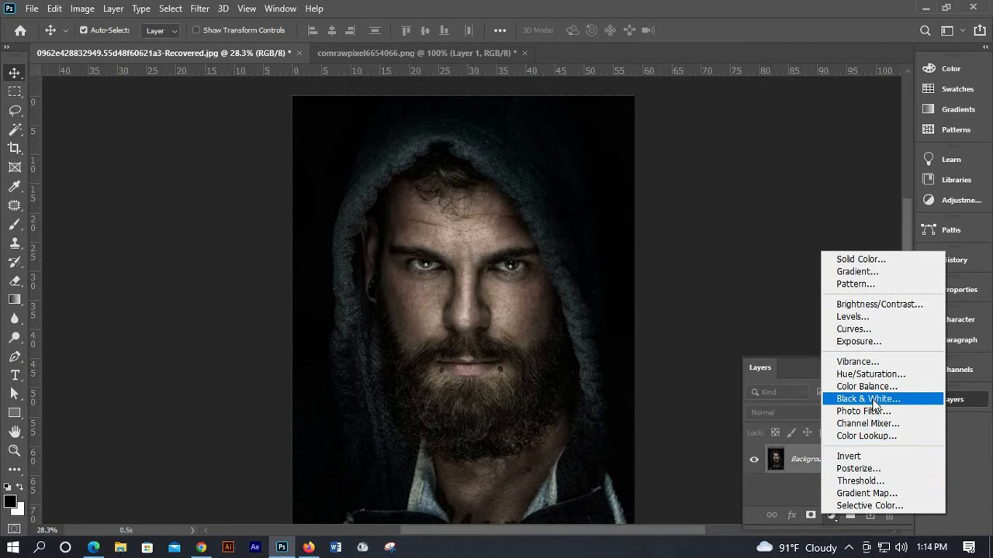
Add a Black & White adjustment layer above the hooded portrait and return to the layer list.
{"action": "left_click", "coordinate": [874, 401]}
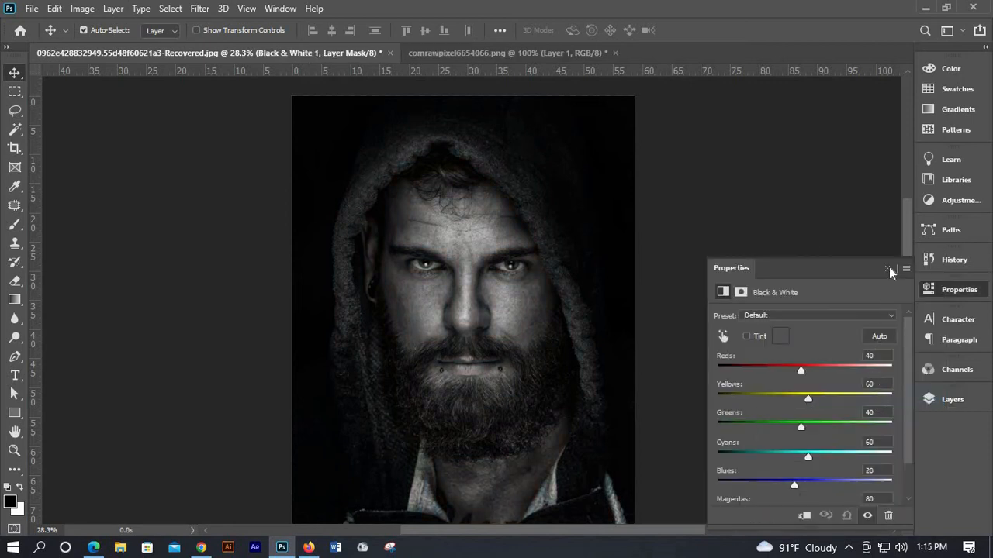
{"action": "left_click", "coordinate": [952, 398]}
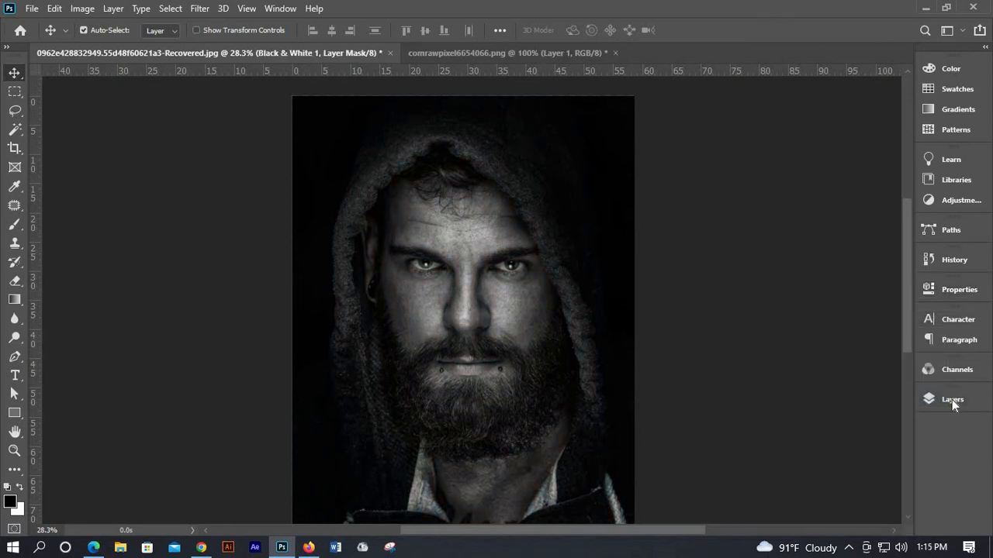
{"action": "left_click", "coordinate": [934, 399]}
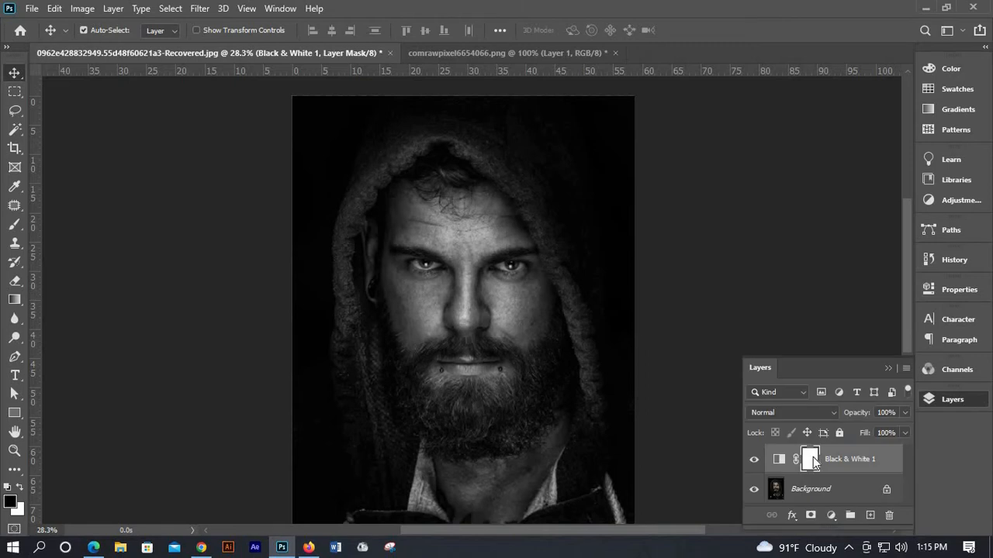
Clip the Black & White adjustment layer to the Background layer with a clipping mask.
{"action": "right_click", "coordinate": [813, 463]}
{"action": "left_click", "coordinate": [772, 461]}
{"action": "right_click", "coordinate": [771, 461]}
{"action": "left_click", "coordinate": [827, 461]}
{"action": "left_click", "coordinate": [828, 460]}
{"action": "right_click", "coordinate": [828, 459]}
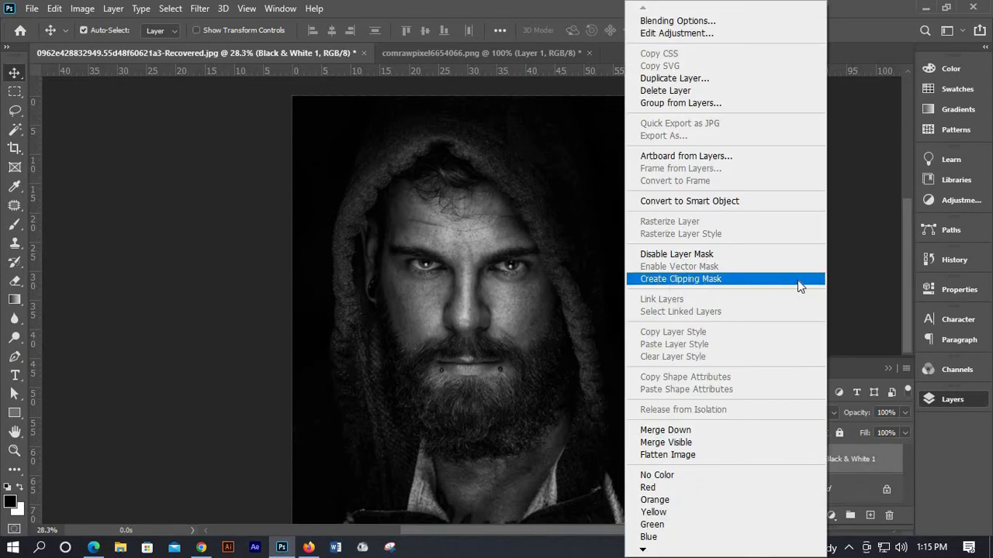
{"action": "left_click", "coordinate": [646, 285]}
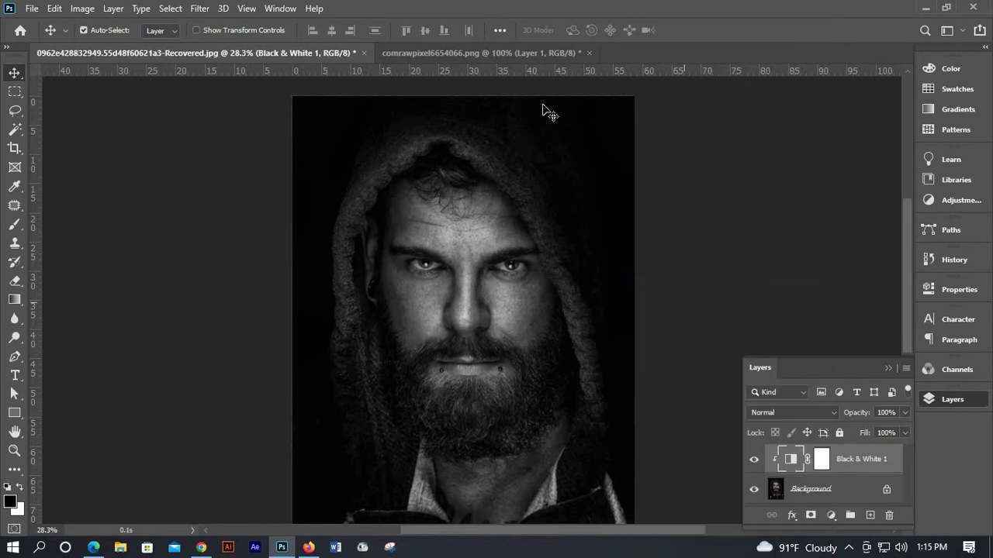
Bring the torn paper image into the portrait document, enlarge it to about 146% with Free Transform, and place it over the eyes.
{"action": "left_click", "coordinate": [510, 54]}
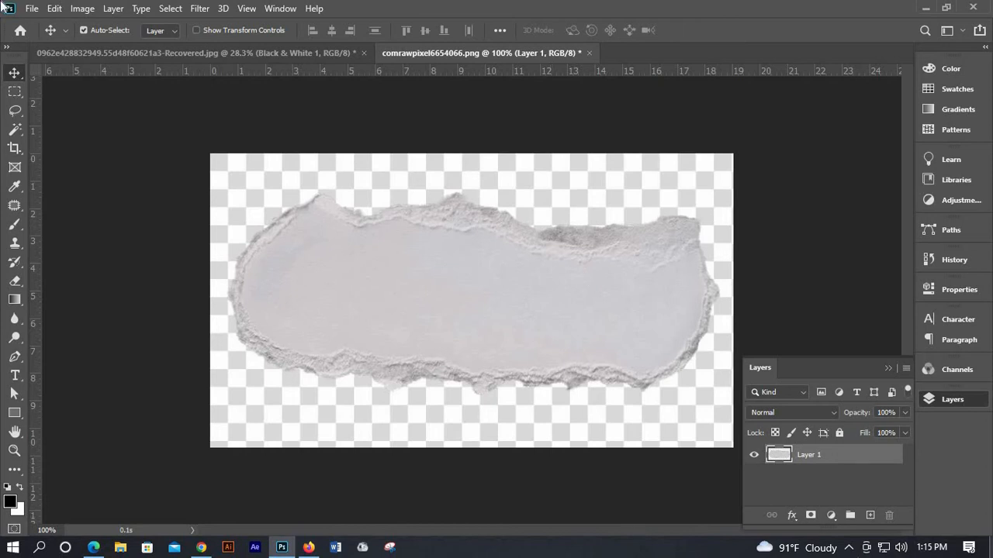
{"action": "left_click_drag", "start_coordinate": [271, 62], "coordinate": [469, 266]}
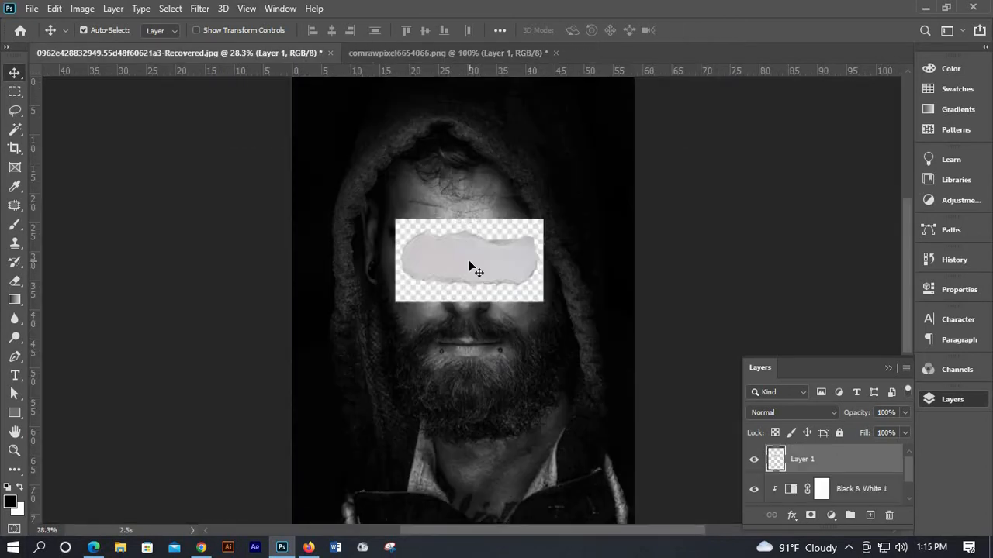
{"action": "left_click", "coordinate": [54, 8]}
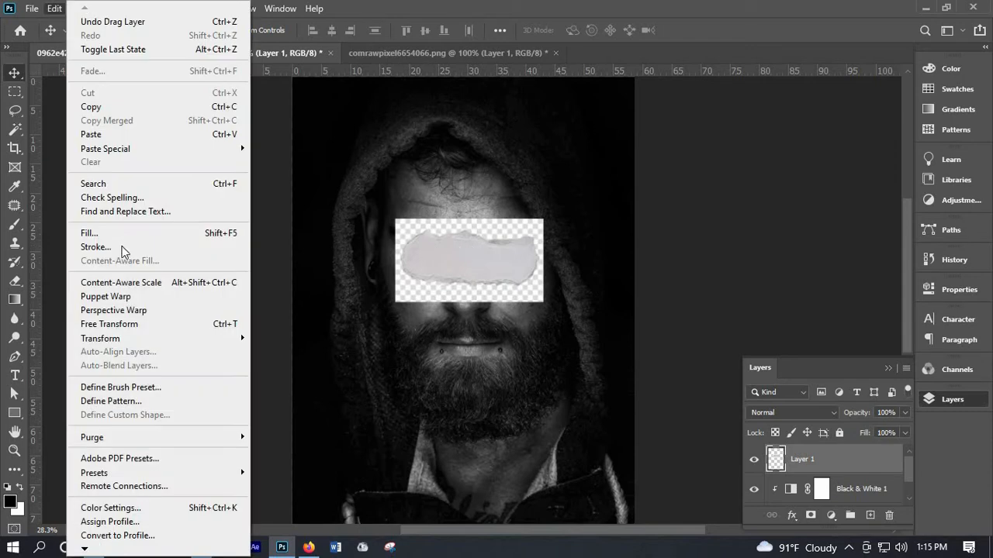
{"action": "left_click", "coordinate": [162, 323]}
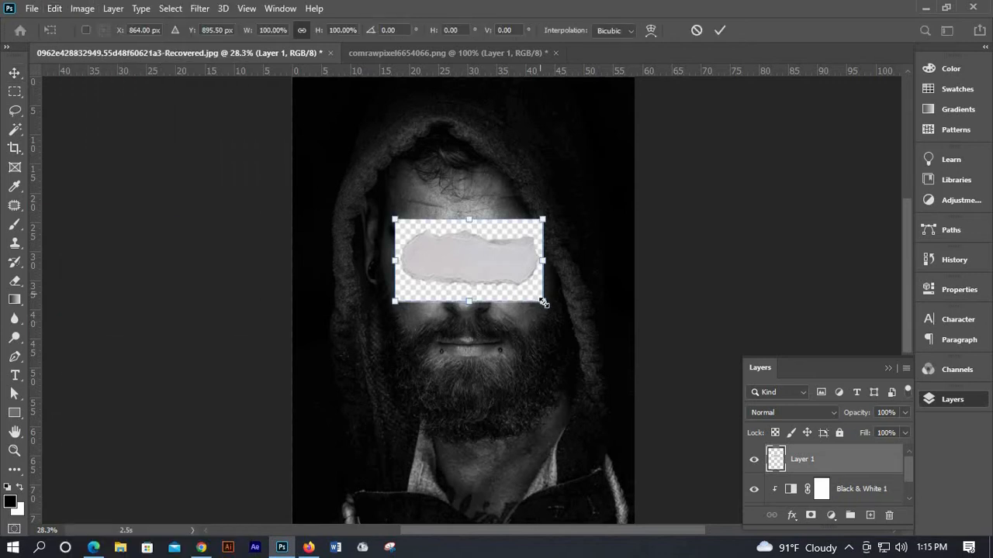
{"action": "left_click_drag", "start_coordinate": [543, 301], "coordinate": [612, 340]}
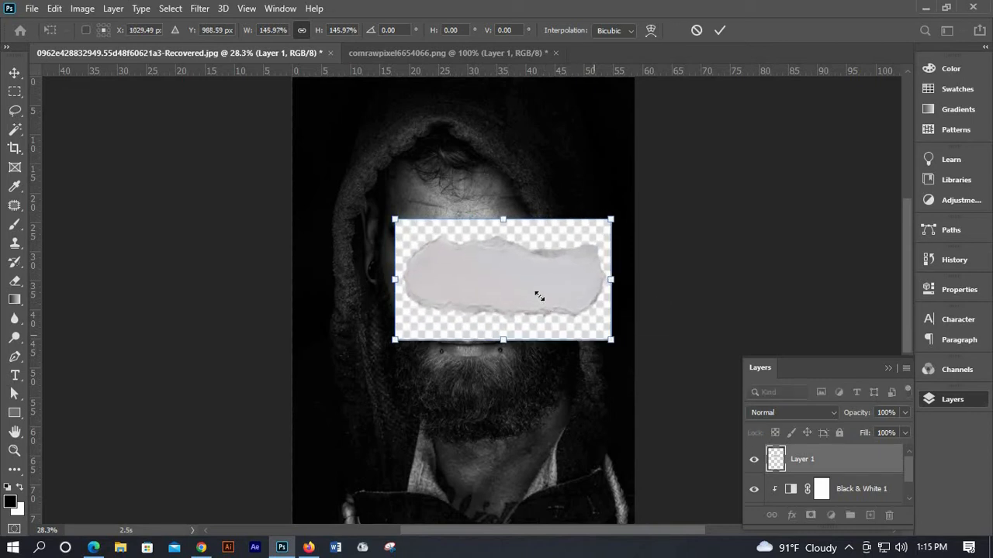
{"action": "left_click_drag", "start_coordinate": [498, 273], "coordinate": [457, 253]}
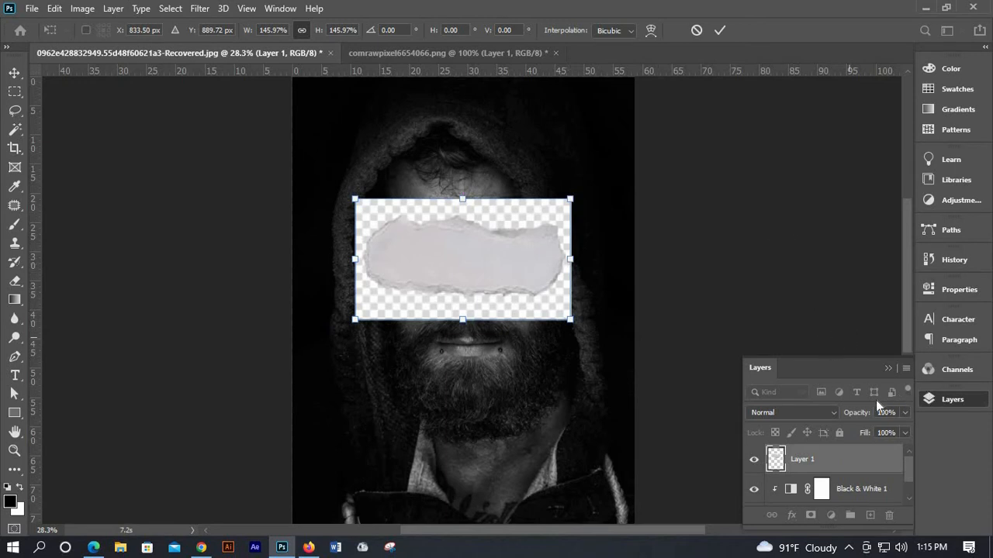
Lower the torn paper layer's opacity to 83% and shift the paper up slightly over the eyes.
{"action": "left_click", "coordinate": [904, 414]}
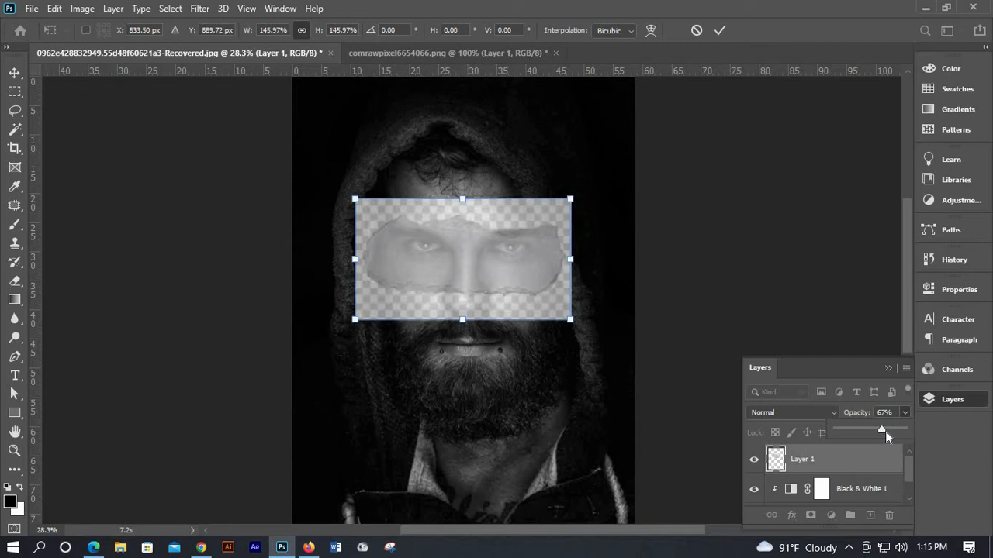
{"action": "left_click_drag", "start_coordinate": [886, 431], "coordinate": [893, 432]}
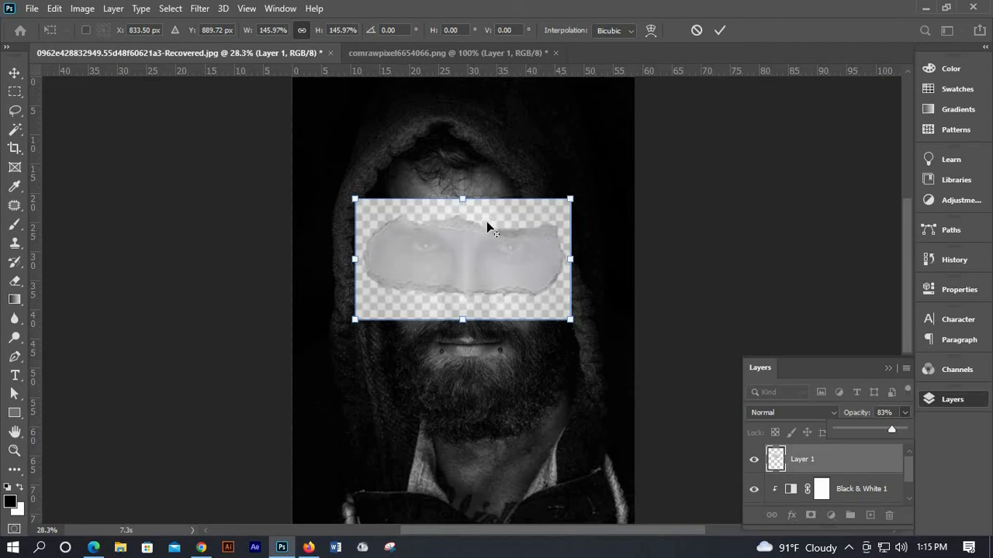
{"action": "scroll", "coordinate": [486, 221], "scroll_direction": "up", "scroll_amount": 4}
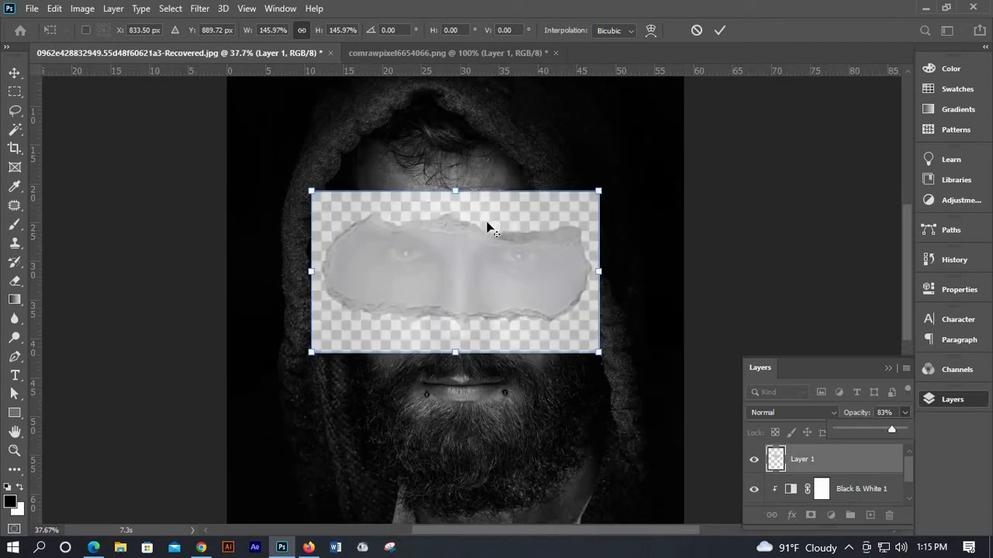
{"action": "scroll", "coordinate": [487, 224], "scroll_direction": "up", "scroll_amount": 1}
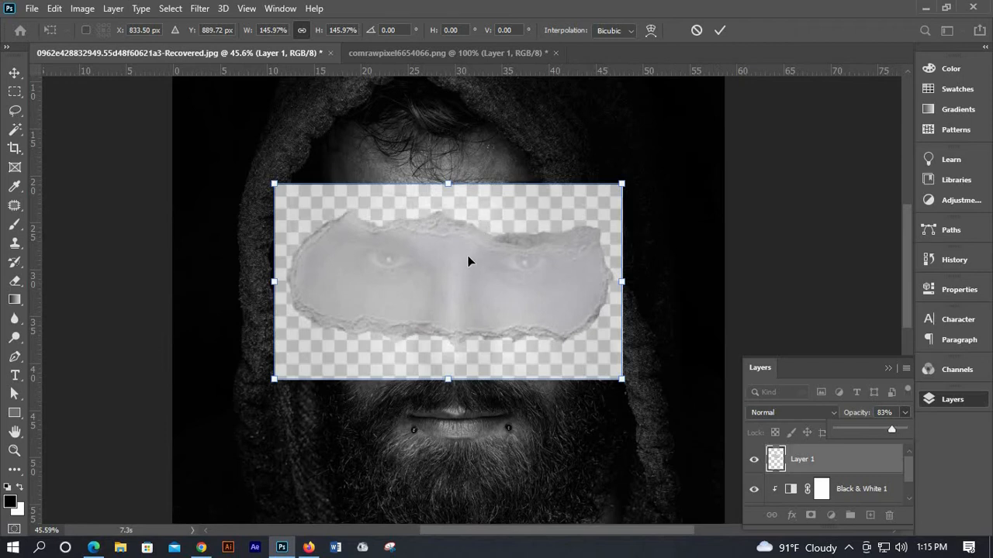
{"action": "left_click_drag", "start_coordinate": [468, 261], "coordinate": [460, 240]}
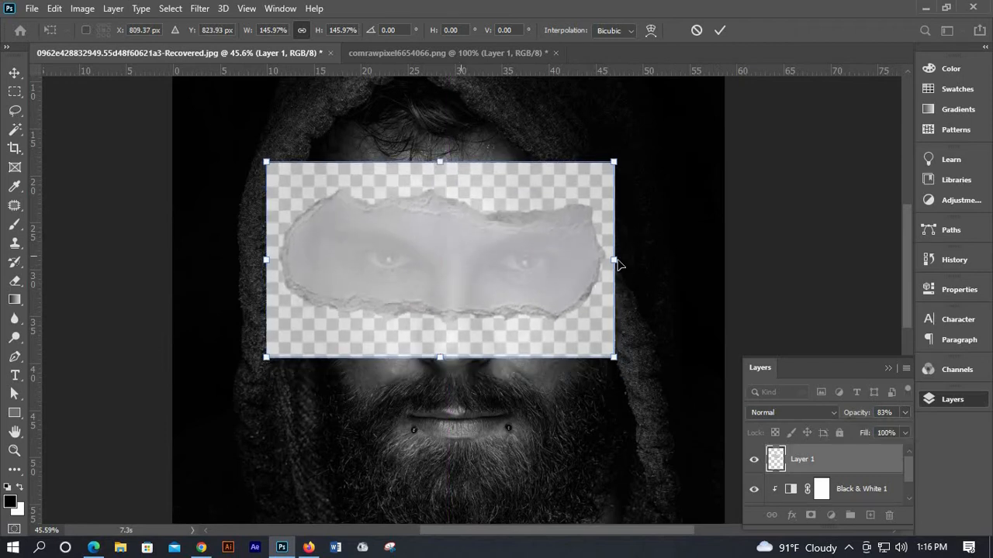
Shrink the torn paper proportionally to about 117% and reposition it so it covers both eyes.
{"action": "left_click_drag", "start_coordinate": [599, 261], "coordinate": [583, 261]}
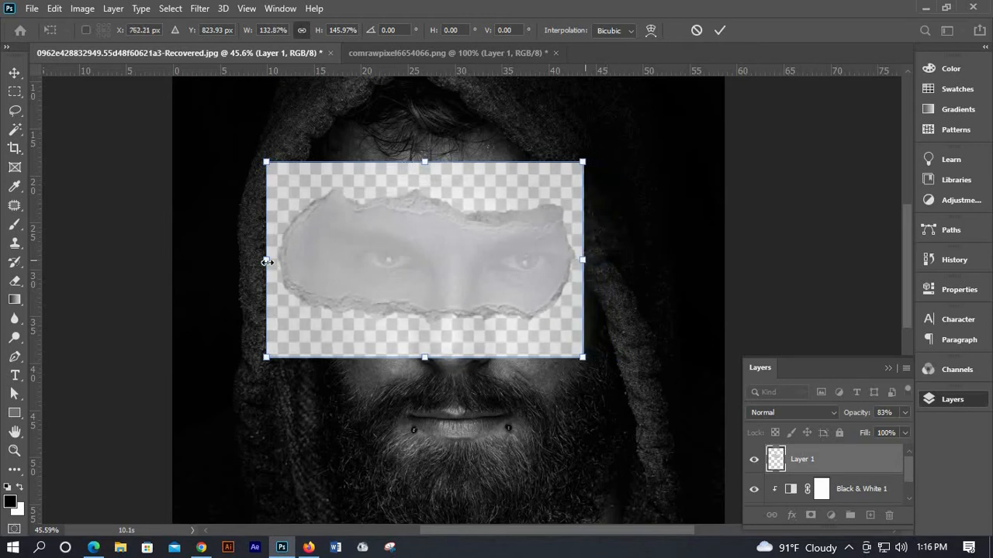
{"action": "key", "text": "ctrl+z"}
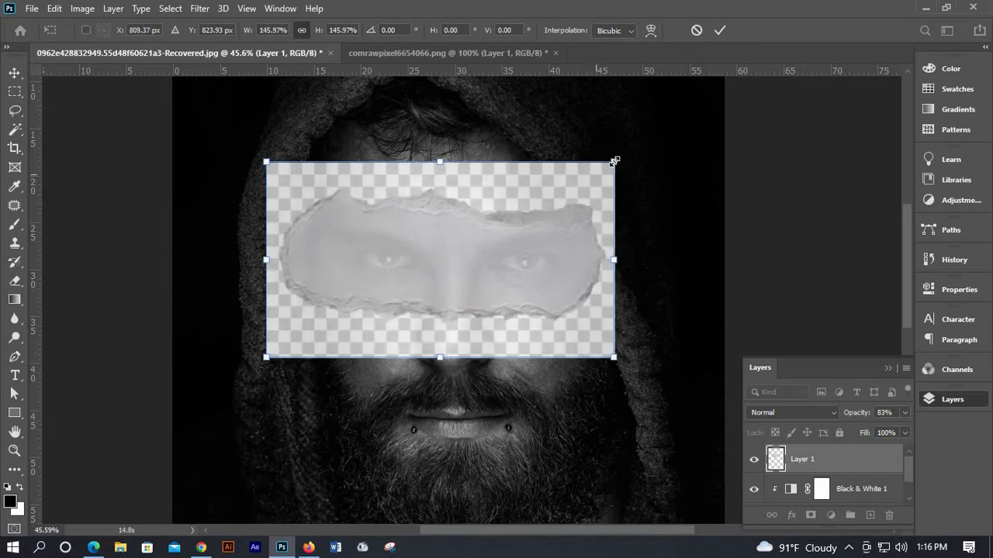
{"action": "left_click_drag", "start_coordinate": [613, 162], "coordinate": [580, 182]}
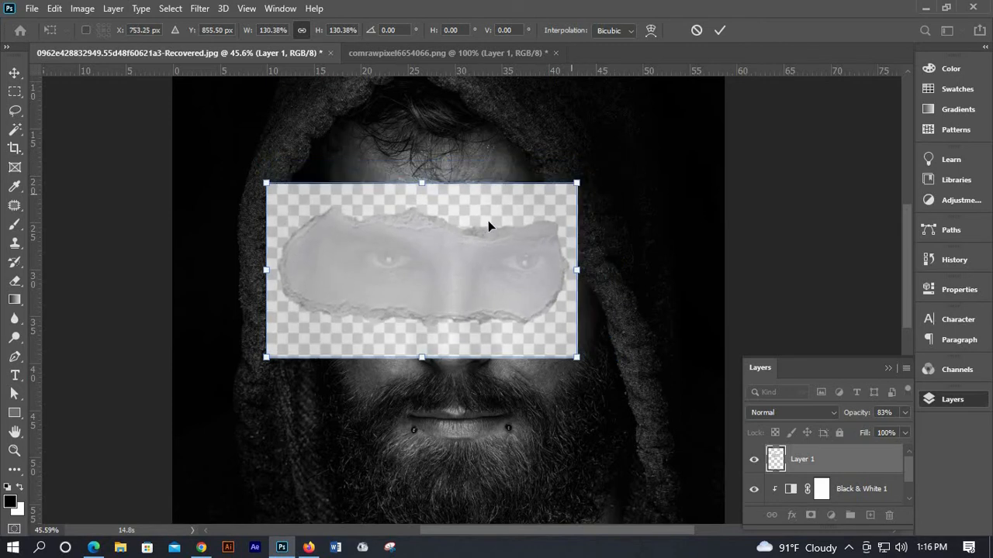
{"action": "left_click_drag", "start_coordinate": [488, 221], "coordinate": [504, 202]}
{"action": "left_click_drag", "start_coordinate": [593, 169], "coordinate": [561, 180]}
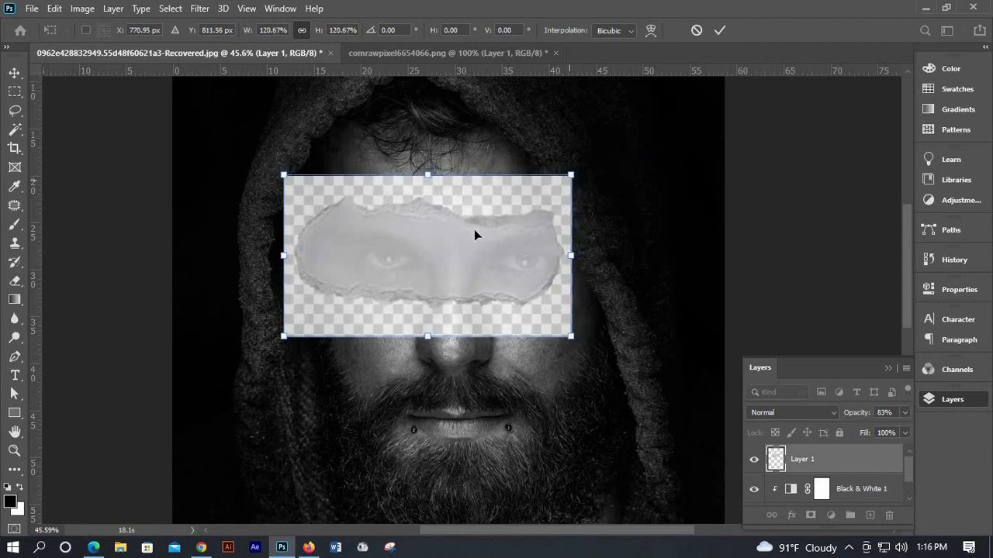
{"action": "left_click_drag", "start_coordinate": [474, 229], "coordinate": [534, 212]}
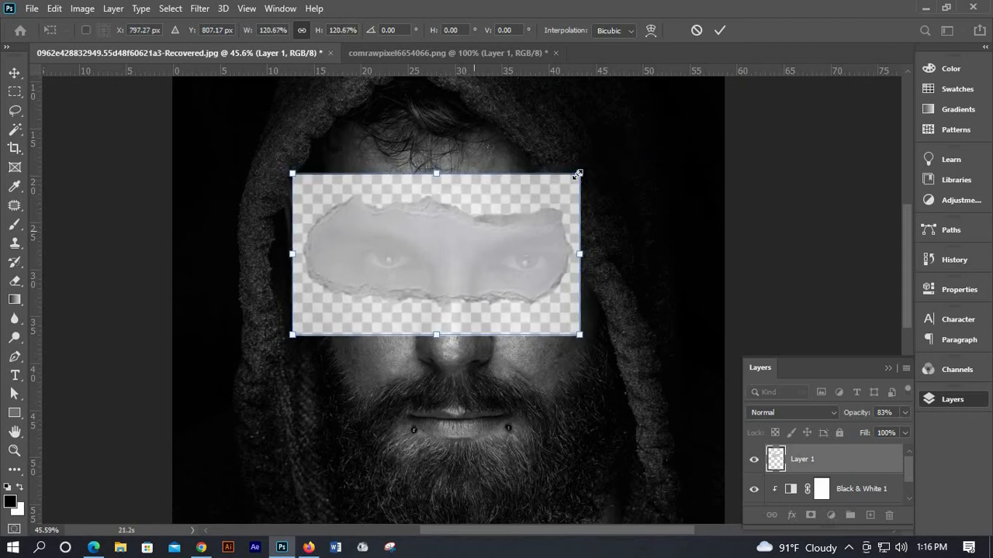
{"action": "left_click_drag", "start_coordinate": [571, 180], "coordinate": [568, 183]}
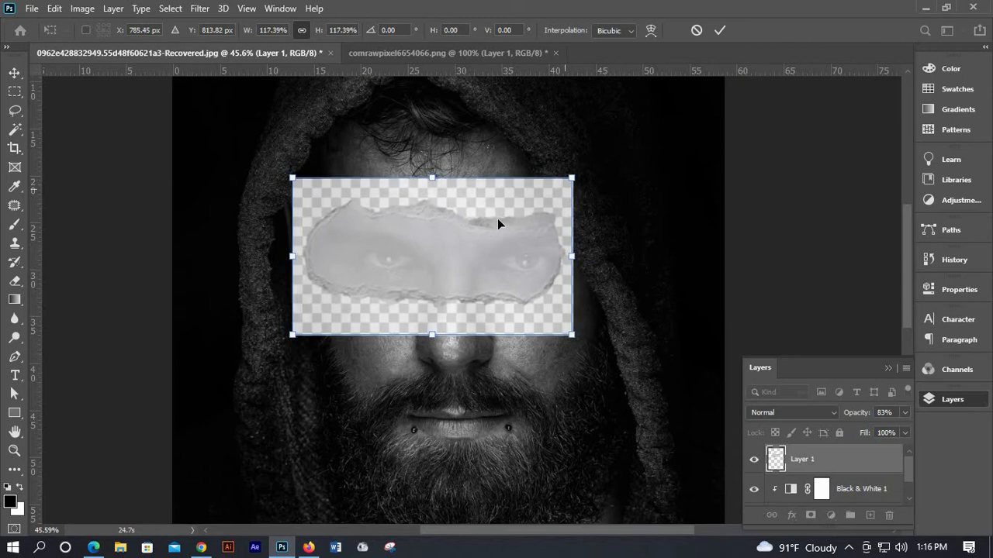
{"action": "left_click_drag", "start_coordinate": [497, 218], "coordinate": [500, 223]}
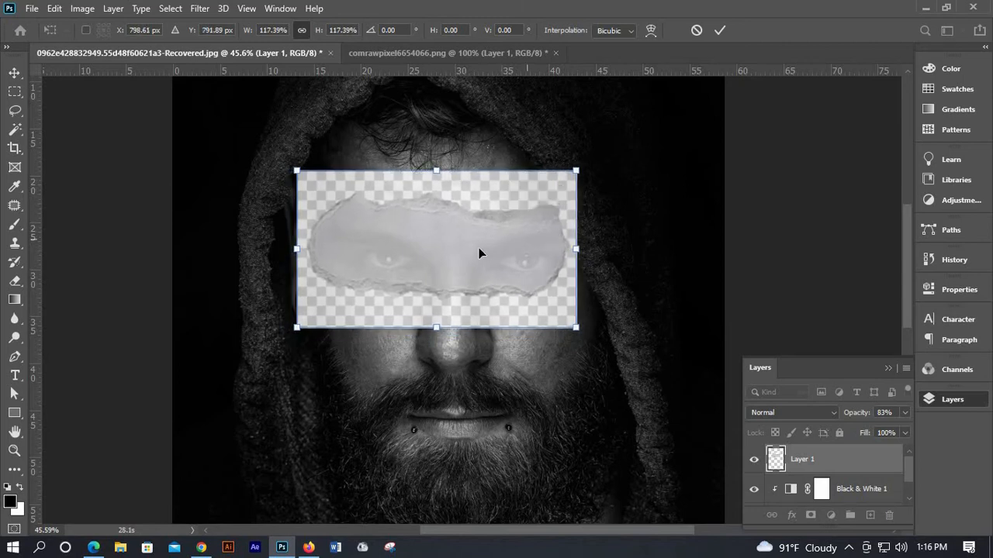
Refine the torn paper to about 112% width and 109% height, centre it over the eyes, and apply the transformation.
{"action": "scroll", "coordinate": [479, 247], "scroll_direction": "up", "scroll_amount": 3}
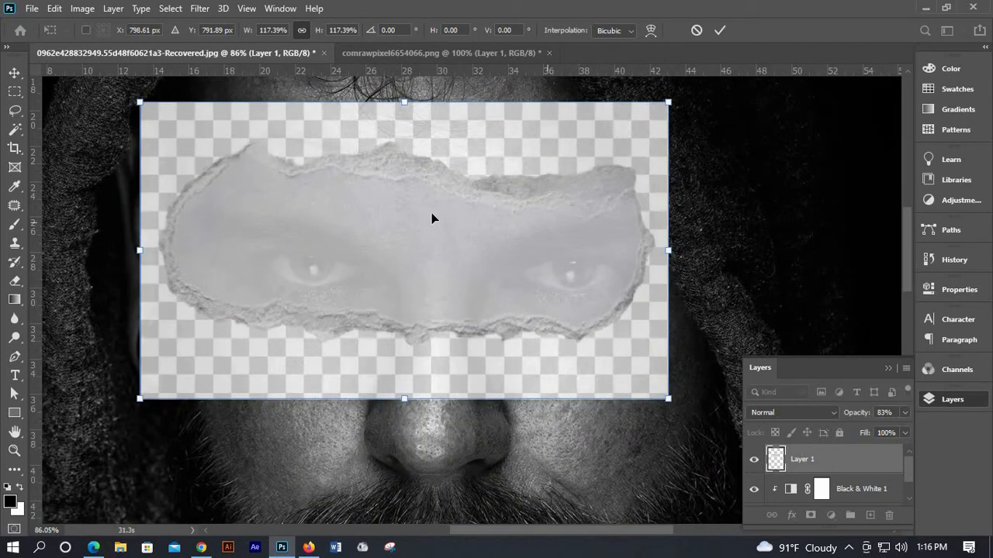
{"action": "left_click_drag", "start_coordinate": [429, 215], "coordinate": [439, 221]}
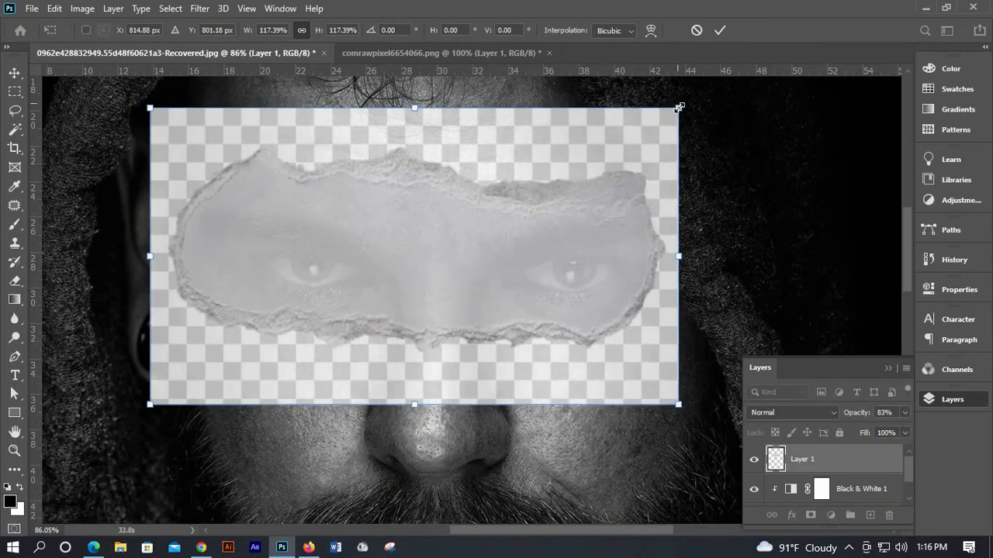
{"action": "left_click_drag", "start_coordinate": [677, 107], "coordinate": [644, 128]}
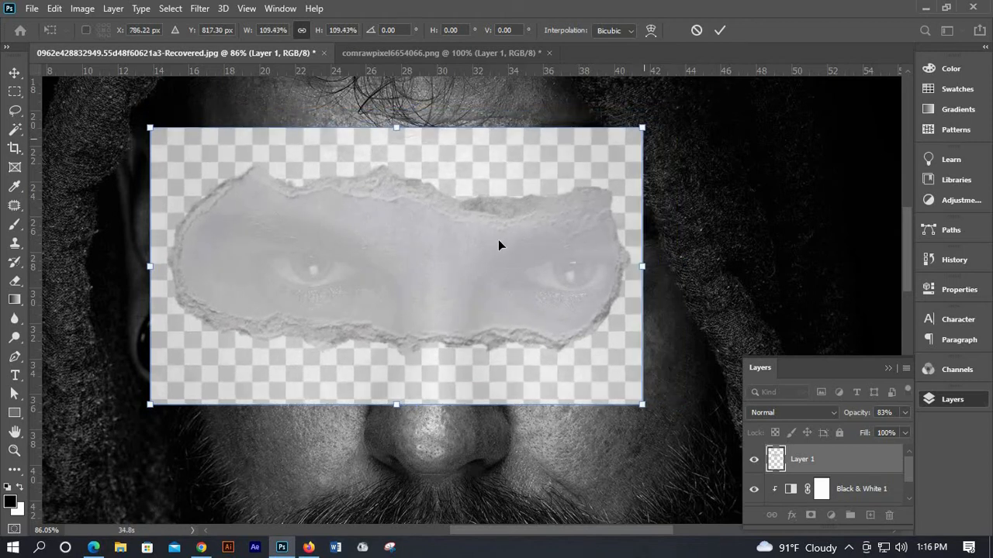
{"action": "left_click_drag", "start_coordinate": [487, 244], "coordinate": [494, 240]}
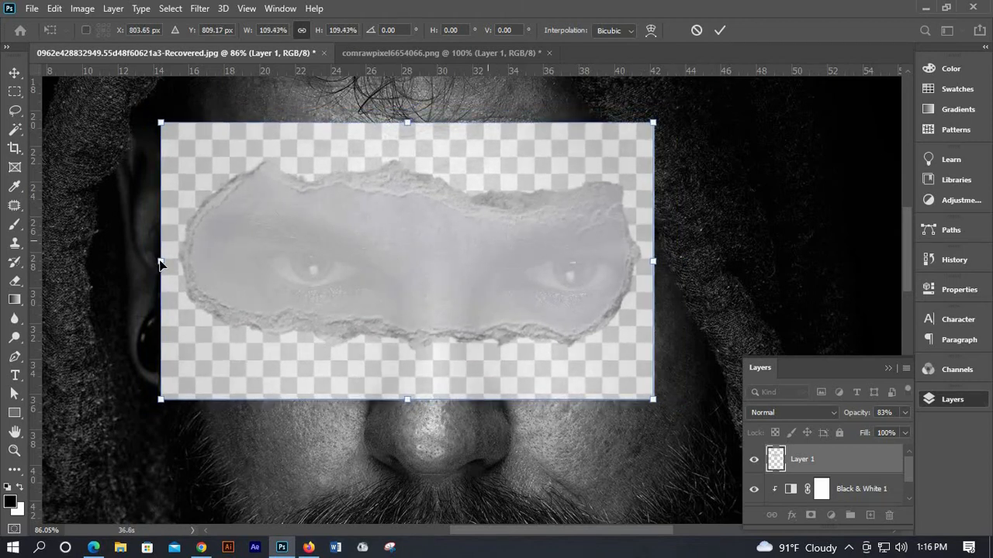
{"action": "left_click_drag", "start_coordinate": [155, 259], "coordinate": [149, 261]}
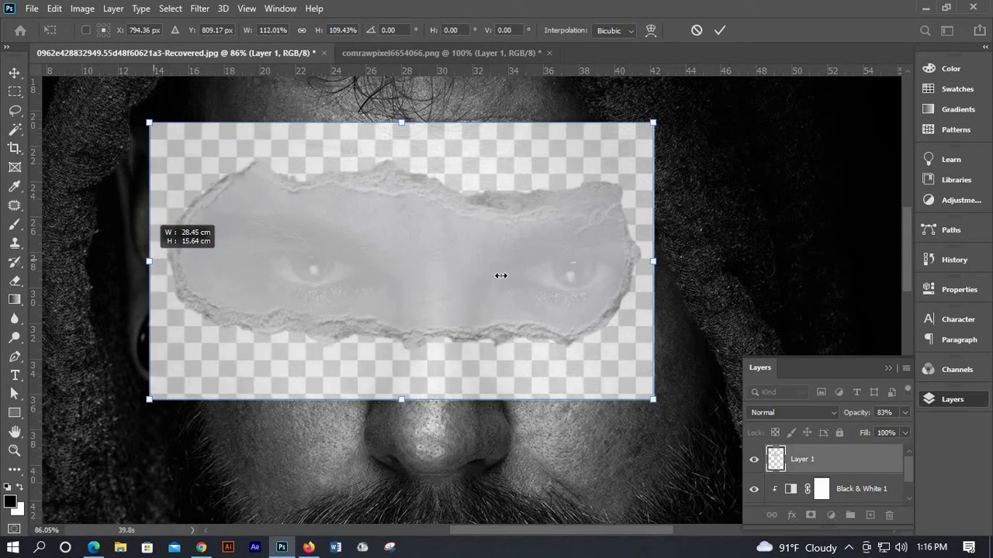
{"action": "left_click_drag", "start_coordinate": [491, 282], "coordinate": [498, 281]}
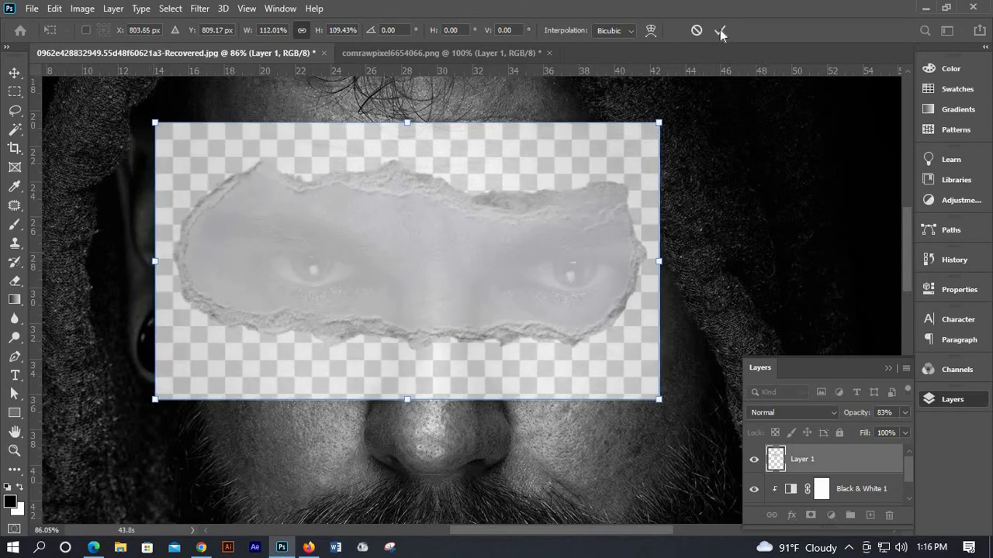
{"action": "left_click", "coordinate": [720, 30]}
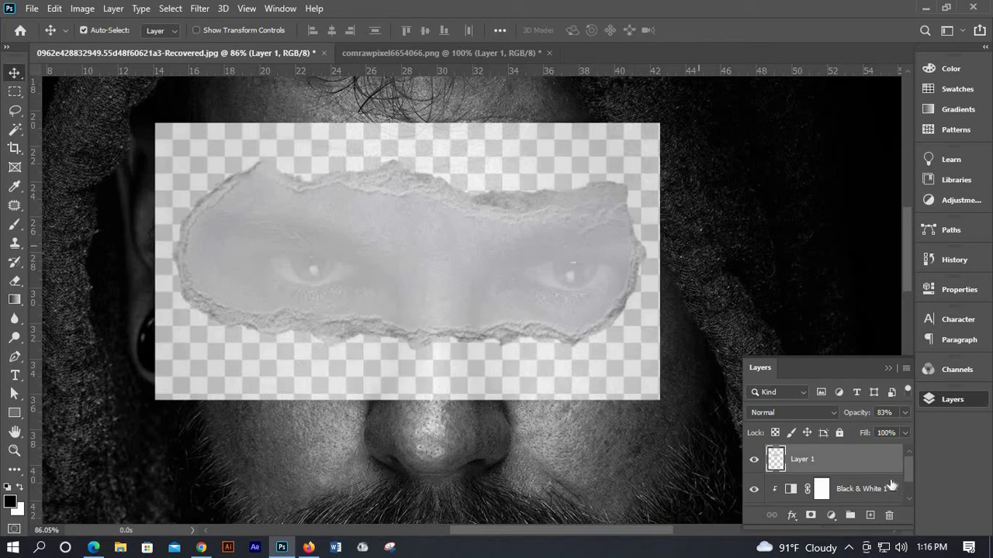
Set the torn paper layer's opacity to 100% and add a layer mask to it.
{"action": "left_click", "coordinate": [905, 413]}
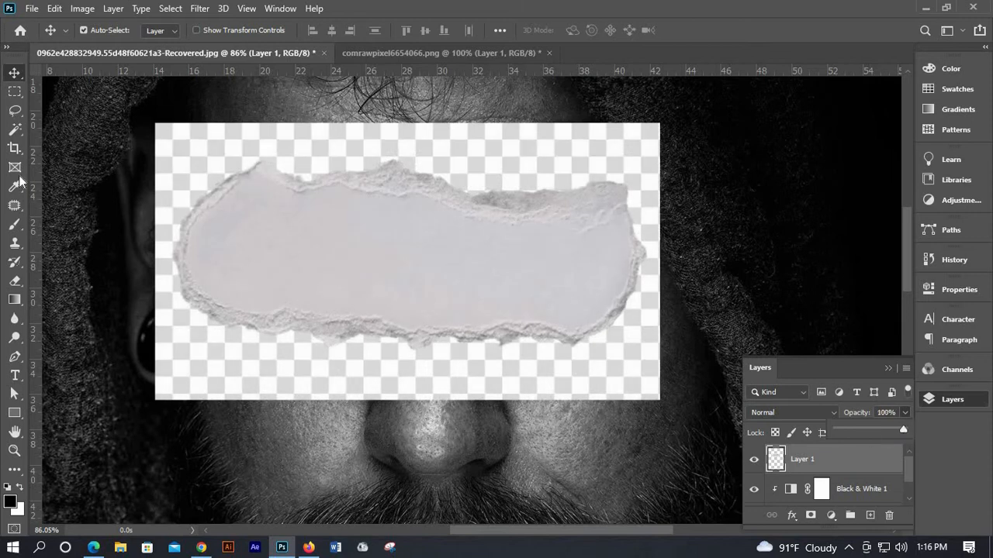
{"action": "left_click", "coordinate": [811, 517]}
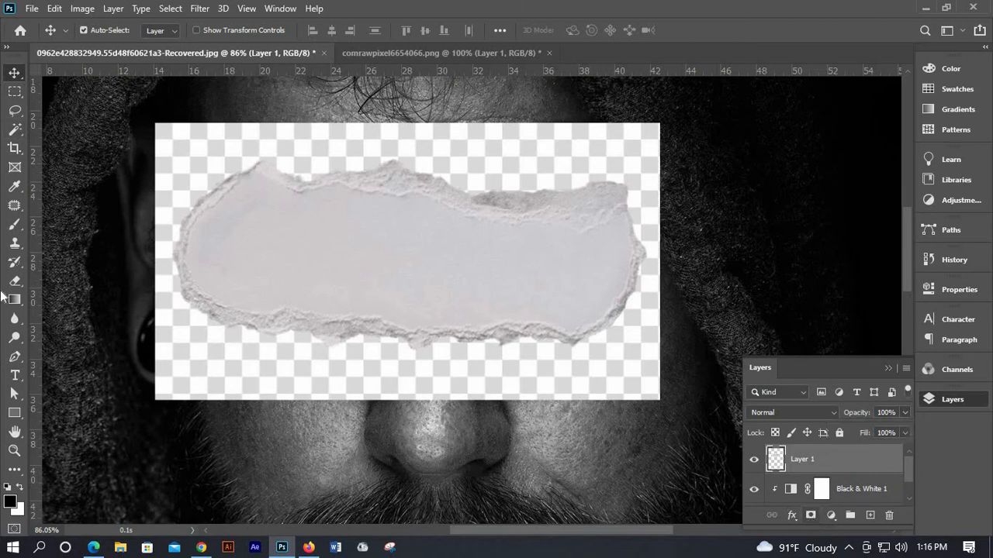
Mask out the checkerboard strip above the torn paper on the layer mask with a soft black brush at size 80.
{"action": "left_click", "coordinate": [11, 230]}
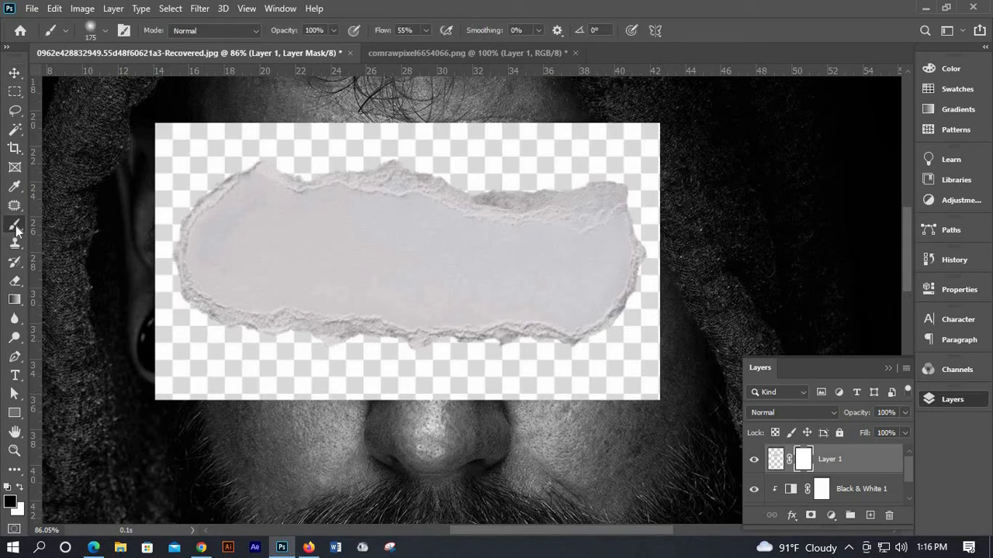
{"action": "left_click", "coordinate": [66, 224]}
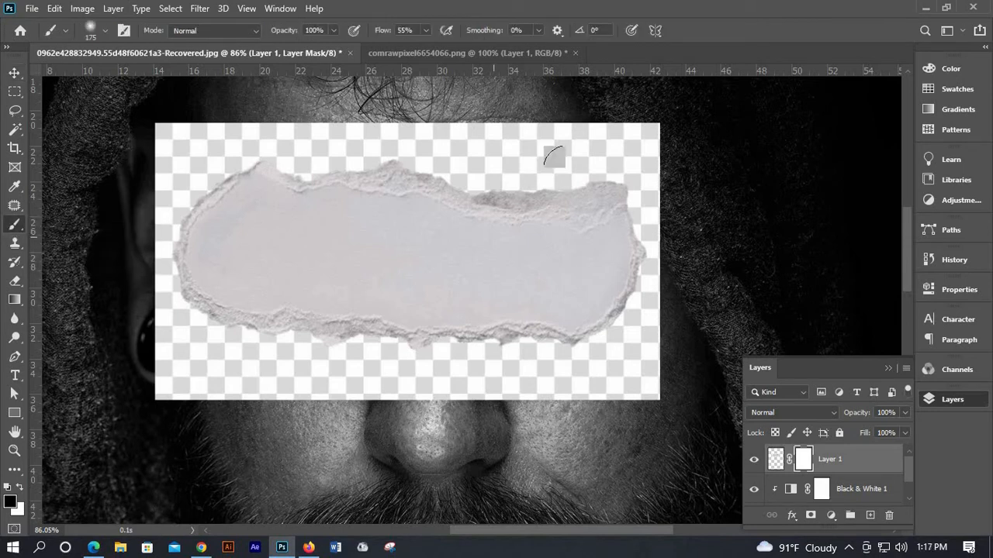
{"action": "key", "text": "bracketleft"}
{"action": "key", "text": "bracketleft"}
{"action": "key", "text": "bracketleft"}
{"action": "key", "text": "bracketleft"}
{"action": "key", "text": "bracketleft"}
{"action": "mouse_move", "coordinate": [602, 127]}
{"action": "left_mouse_down"}
{"action": "mouse_move", "coordinate": [565, 121]}
{"action": "mouse_move", "coordinate": [610, 122]}
{"action": "mouse_move", "coordinate": [156, 112]}
{"action": "mouse_move", "coordinate": [173, 116]}
{"action": "mouse_move", "coordinate": [166, 124]}
{"action": "mouse_move", "coordinate": [687, 111]}
{"action": "mouse_move", "coordinate": [535, 128]}
{"action": "left_mouse_up"}
Raise the brush flow to 100% and mask out the checkerboard around the paper, tracing its torn upper edge with a size 25 brush.
{"action": "left_click_drag", "start_coordinate": [426, 33], "coordinate": [570, 65]}
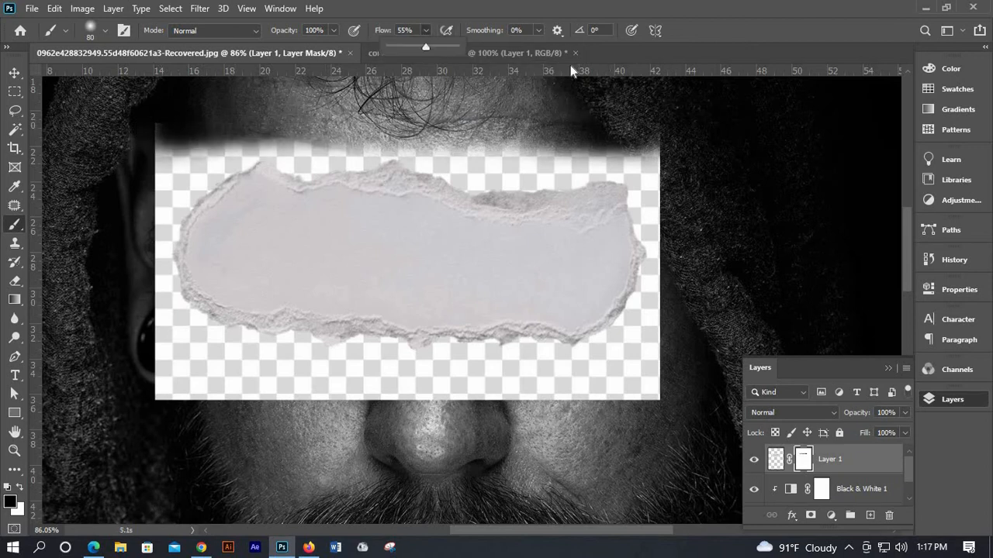
{"action": "mouse_move", "coordinate": [664, 144]}
{"action": "left_mouse_down"}
{"action": "mouse_move", "coordinate": [548, 122]}
{"action": "mouse_move", "coordinate": [299, 138]}
{"action": "mouse_move", "coordinate": [175, 165]}
{"action": "mouse_move", "coordinate": [137, 261]}
{"action": "mouse_move", "coordinate": [339, 382]}
{"action": "mouse_move", "coordinate": [549, 371]}
{"action": "mouse_move", "coordinate": [646, 343]}
{"action": "mouse_move", "coordinate": [650, 182]}
{"action": "mouse_move", "coordinate": [614, 398]}
{"action": "left_mouse_up"}
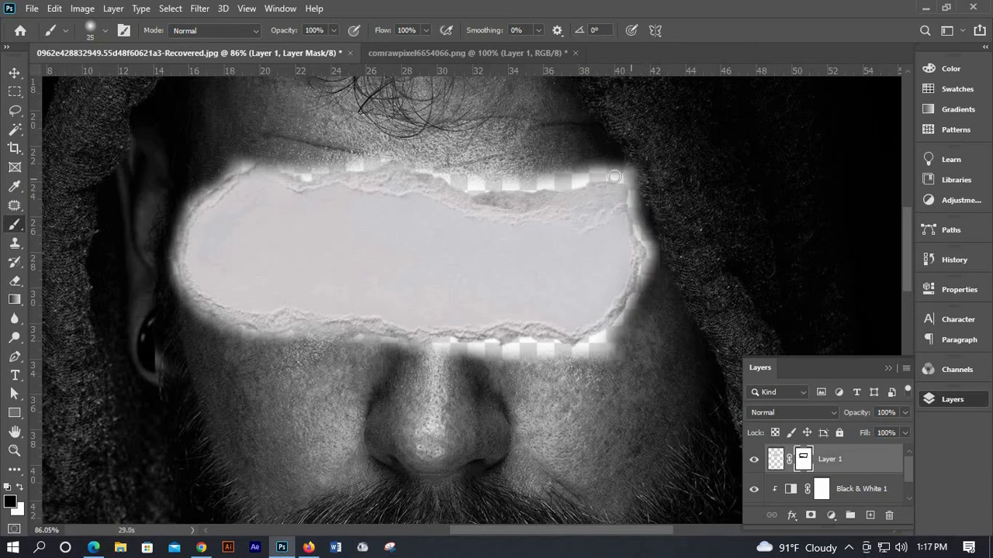
{"action": "mouse_move", "coordinate": [615, 177]}
{"action": "left_mouse_down"}
{"action": "mouse_move", "coordinate": [581, 208]}
{"action": "mouse_move", "coordinate": [477, 201]}
{"action": "mouse_move", "coordinate": [371, 160]}
{"action": "mouse_move", "coordinate": [309, 172]}
{"action": "mouse_move", "coordinate": [212, 168]}
{"action": "mouse_move", "coordinate": [184, 212]}
{"action": "mouse_move", "coordinate": [206, 266]}
{"action": "mouse_move", "coordinate": [506, 292]}
{"action": "mouse_move", "coordinate": [579, 290]}
{"action": "mouse_move", "coordinate": [642, 233]}
{"action": "mouse_move", "coordinate": [633, 148]}
{"action": "mouse_move", "coordinate": [594, 138]}
{"action": "mouse_move", "coordinate": [487, 155]}
{"action": "left_mouse_up"}
Enlarge the brush to 70 and mask away the leftover fringe around the paper's lower and right edges.
{"action": "scroll", "coordinate": [179, 203], "scroll_direction": "down", "scroll_amount": 2}
{"action": "scroll", "coordinate": [569, 131], "scroll_direction": "up", "scroll_amount": 1}
{"action": "key", "text": "bracketright"}
{"action": "key", "text": "bracketright"}
{"action": "key", "text": "bracketright"}
{"action": "key", "text": "bracketright"}
{"action": "key", "text": "bracketright"}
{"action": "key", "text": "bracketright"}
{"action": "key", "text": "bracketright"}
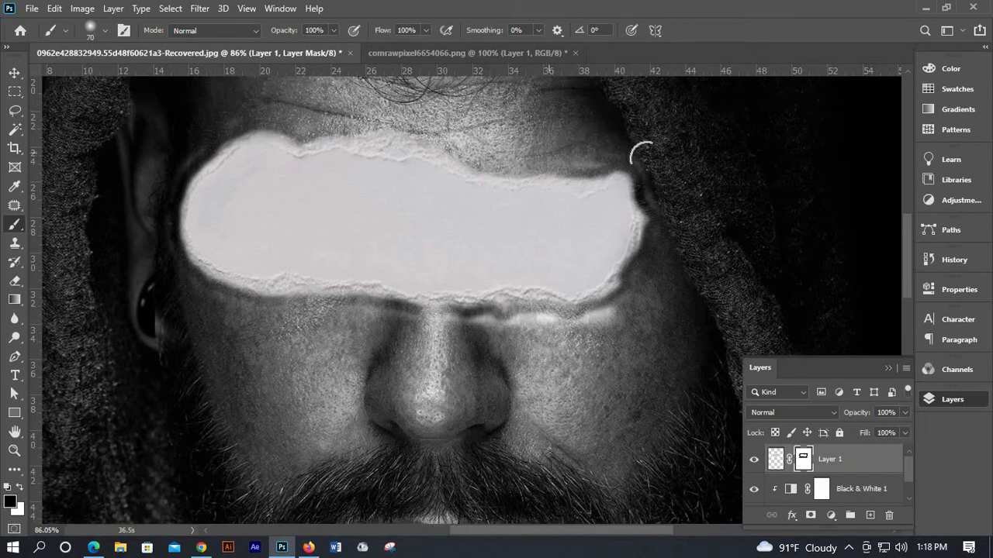
{"action": "mouse_move", "coordinate": [640, 153]}
{"action": "left_mouse_down"}
{"action": "mouse_move", "coordinate": [639, 264]}
{"action": "mouse_move", "coordinate": [222, 306]}
{"action": "mouse_move", "coordinate": [173, 280]}
{"action": "mouse_move", "coordinate": [322, 93]}
{"action": "left_mouse_up"}
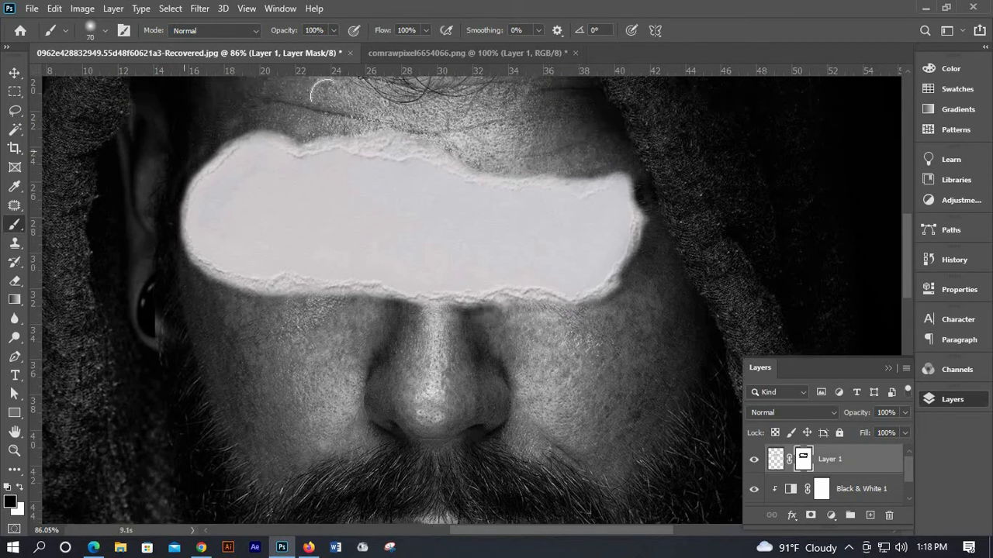
{"action": "right_click", "coordinate": [15, 129]}
{"action": "left_click", "coordinate": [54, 162]}
{"action": "left_click", "coordinate": [328, 215]}
{"action": "scroll", "coordinate": [554, 236], "scroll_direction": "up", "scroll_amount": 1}
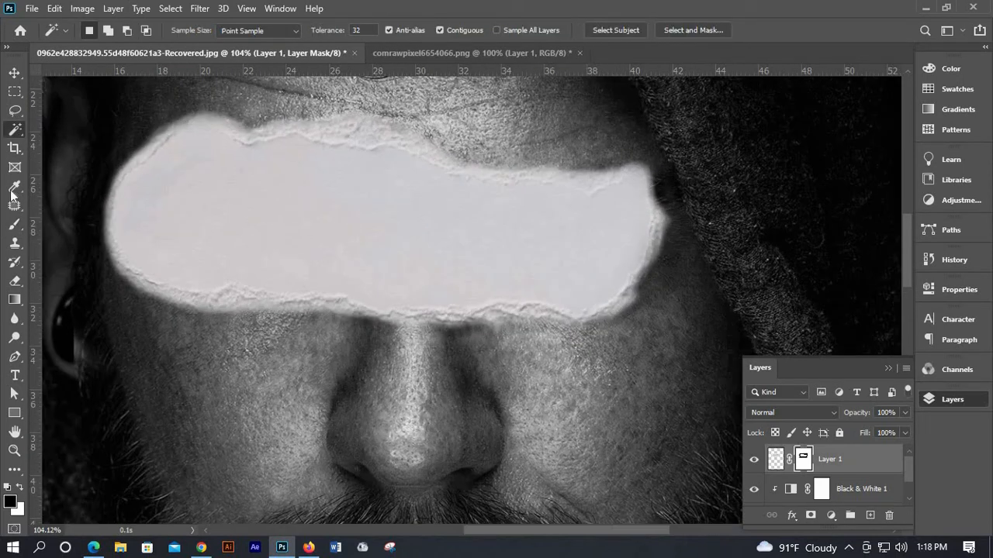
Paint black on the mask across the paper's interior, enlarging the brush to 45, to reveal both eyes inside a thin torn outline.
{"action": "left_click", "coordinate": [14, 225]}
{"action": "left_click_drag", "start_coordinate": [216, 177], "coordinate": [242, 187]}
{"action": "left_click", "coordinate": [199, 135]}
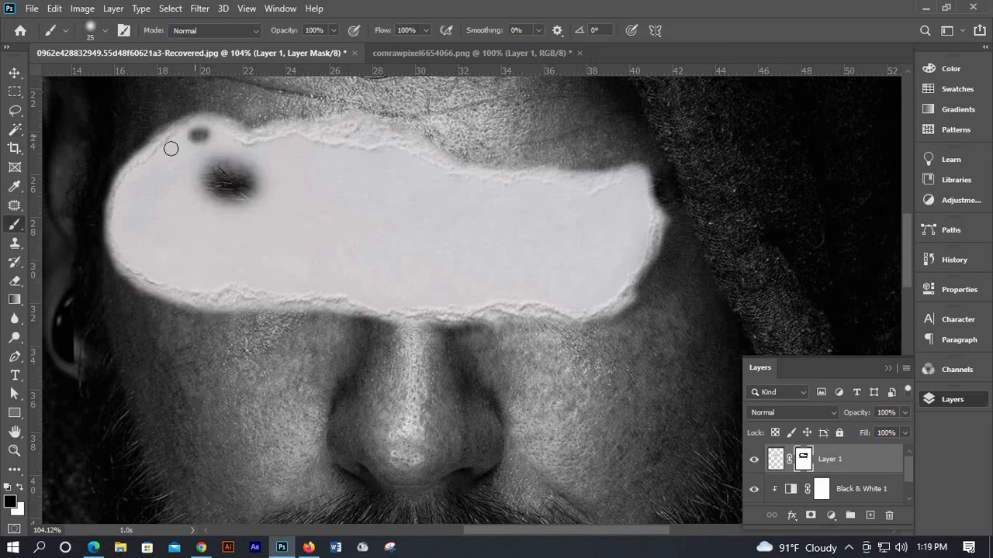
{"action": "mouse_move", "coordinate": [207, 135]}
{"action": "left_mouse_down"}
{"action": "mouse_move", "coordinate": [125, 186]}
{"action": "mouse_move", "coordinate": [125, 240]}
{"action": "mouse_move", "coordinate": [144, 263]}
{"action": "mouse_move", "coordinate": [187, 282]}
{"action": "mouse_move", "coordinate": [384, 303]}
{"action": "mouse_move", "coordinate": [527, 295]}
{"action": "mouse_move", "coordinate": [581, 302]}
{"action": "mouse_move", "coordinate": [614, 287]}
{"action": "mouse_move", "coordinate": [645, 222]}
{"action": "mouse_move", "coordinate": [638, 189]}
{"action": "mouse_move", "coordinate": [596, 199]}
{"action": "mouse_move", "coordinate": [497, 189]}
{"action": "mouse_move", "coordinate": [441, 182]}
{"action": "mouse_move", "coordinate": [396, 158]}
{"action": "mouse_move", "coordinate": [197, 141]}
{"action": "mouse_move", "coordinate": [211, 173]}
{"action": "mouse_move", "coordinate": [199, 156]}
{"action": "mouse_move", "coordinate": [156, 182]}
{"action": "mouse_move", "coordinate": [152, 238]}
{"action": "mouse_move", "coordinate": [185, 193]}
{"action": "mouse_move", "coordinate": [224, 166]}
{"action": "mouse_move", "coordinate": [334, 163]}
{"action": "mouse_move", "coordinate": [438, 192]}
{"action": "mouse_move", "coordinate": [627, 215]}
{"action": "mouse_move", "coordinate": [597, 250]}
{"action": "mouse_move", "coordinate": [286, 186]}
{"action": "mouse_move", "coordinate": [165, 217]}
{"action": "mouse_move", "coordinate": [213, 267]}
{"action": "mouse_move", "coordinate": [197, 213]}
{"action": "mouse_move", "coordinate": [306, 269]}
{"action": "mouse_move", "coordinate": [339, 246]}
{"action": "mouse_move", "coordinate": [314, 270]}
{"action": "mouse_move", "coordinate": [517, 285]}
{"action": "mouse_move", "coordinate": [622, 260]}
{"action": "mouse_move", "coordinate": [286, 249]}
{"action": "mouse_move", "coordinate": [320, 276]}
{"action": "mouse_move", "coordinate": [500, 273]}
{"action": "left_mouse_up"}
{"action": "key", "text": "bracketright"}
{"action": "key", "text": "bracketright"}
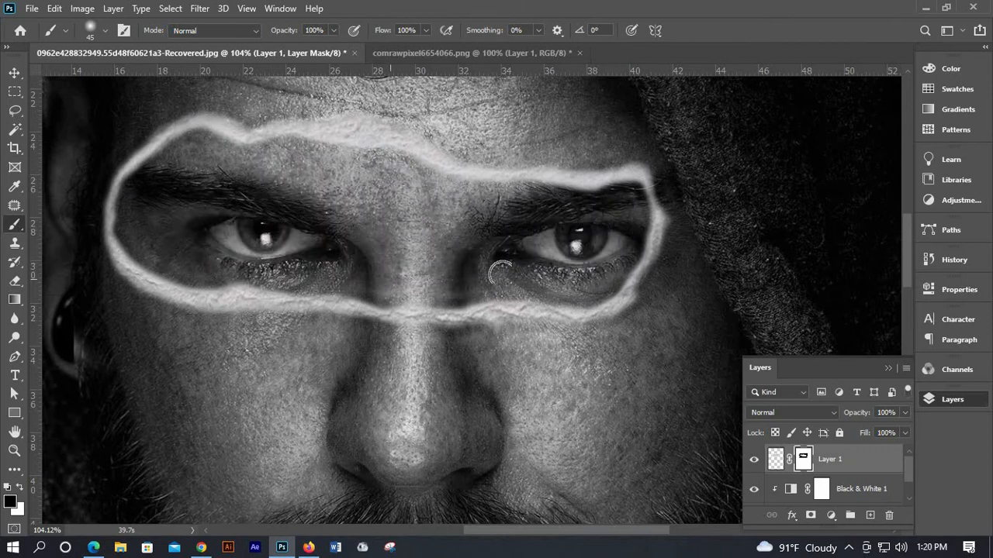
Warp the torn outline in Free Transform, pulling its right edge, lower-right and upper-left corners outward and its lower-left corner inward.
{"action": "left_click", "coordinate": [15, 72]}
{"action": "scroll", "coordinate": [333, 221], "scroll_direction": "down", "scroll_amount": 2}
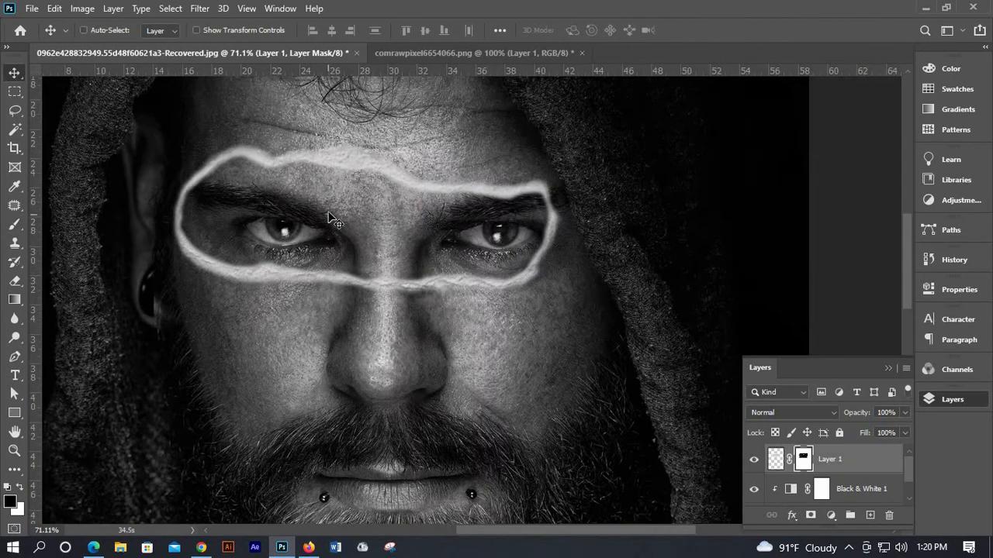
{"action": "scroll", "coordinate": [326, 186], "scroll_direction": "up", "scroll_amount": 1}
{"action": "left_click", "coordinate": [54, 9]}
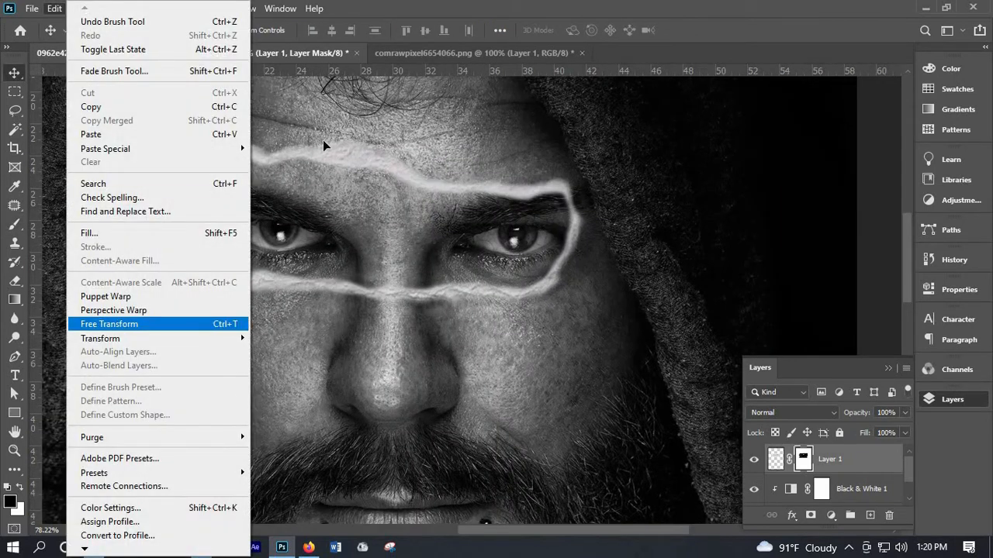
{"action": "left_click", "coordinate": [100, 325]}
{"action": "left_click", "coordinate": [651, 32]}
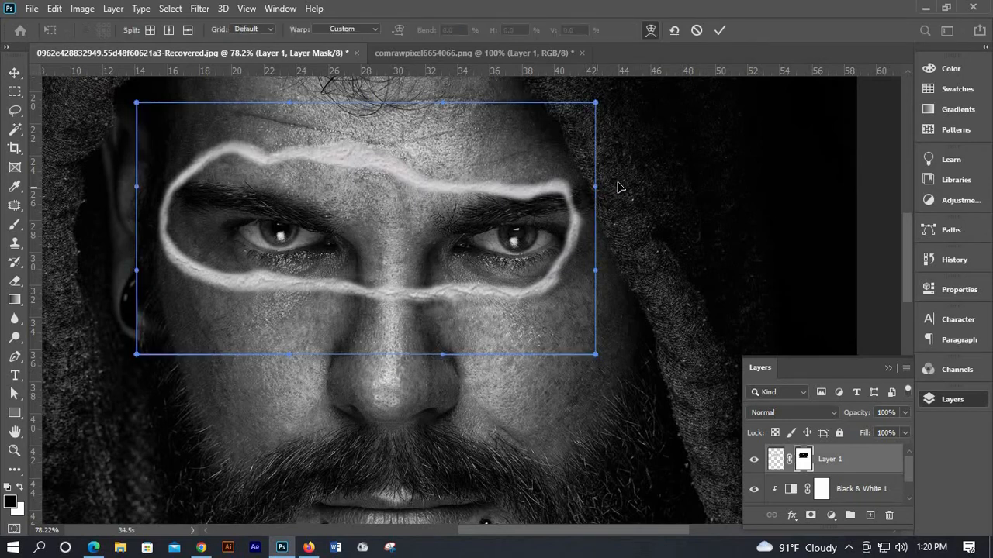
{"action": "left_click_drag", "start_coordinate": [596, 186], "coordinate": [643, 184]}
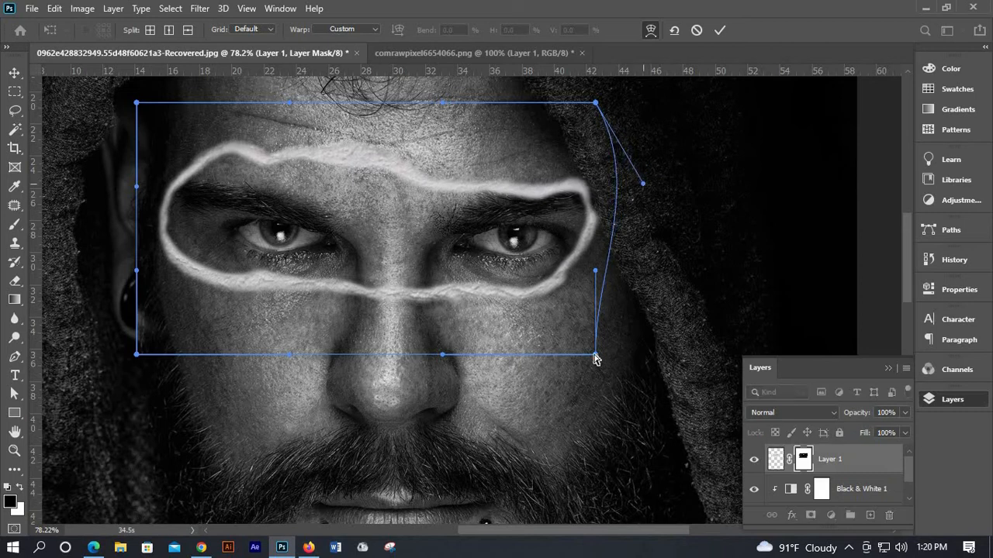
{"action": "mouse_move", "coordinate": [628, 359]}
{"action": "left_mouse_down"}
{"action": "mouse_move", "coordinate": [629, 345]}
{"action": "mouse_move", "coordinate": [644, 365]}
{"action": "mouse_move", "coordinate": [658, 348]}
{"action": "mouse_move", "coordinate": [616, 357]}
{"action": "mouse_move", "coordinate": [646, 358]}
{"action": "mouse_move", "coordinate": [634, 365]}
{"action": "mouse_move", "coordinate": [645, 368]}
{"action": "left_mouse_up"}
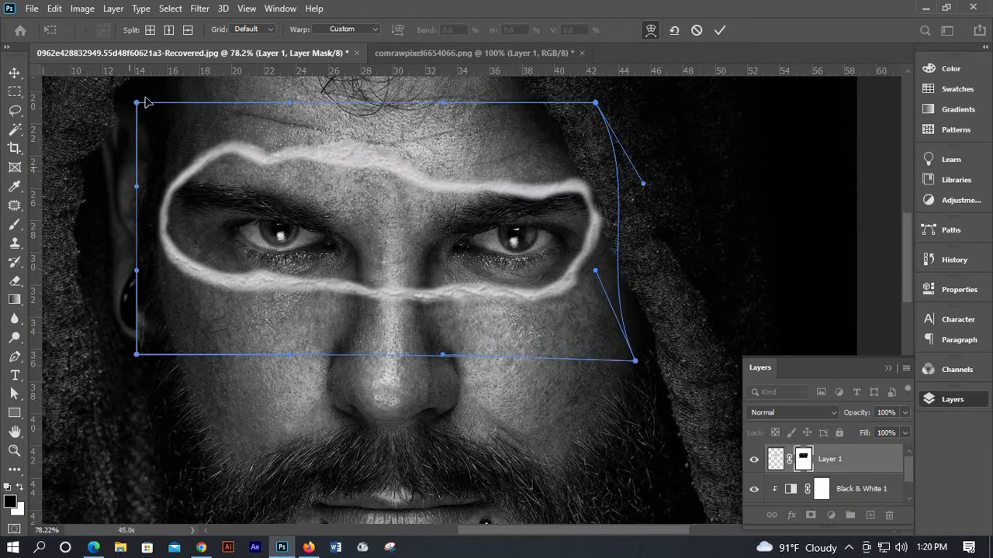
{"action": "left_click_drag", "start_coordinate": [137, 101], "coordinate": [105, 79]}
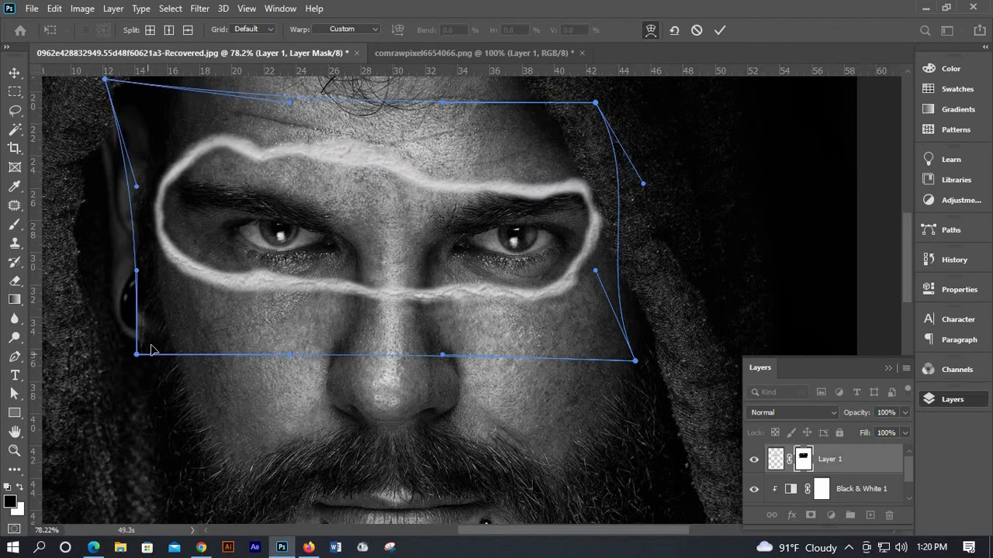
{"action": "left_click_drag", "start_coordinate": [138, 354], "coordinate": [292, 326]}
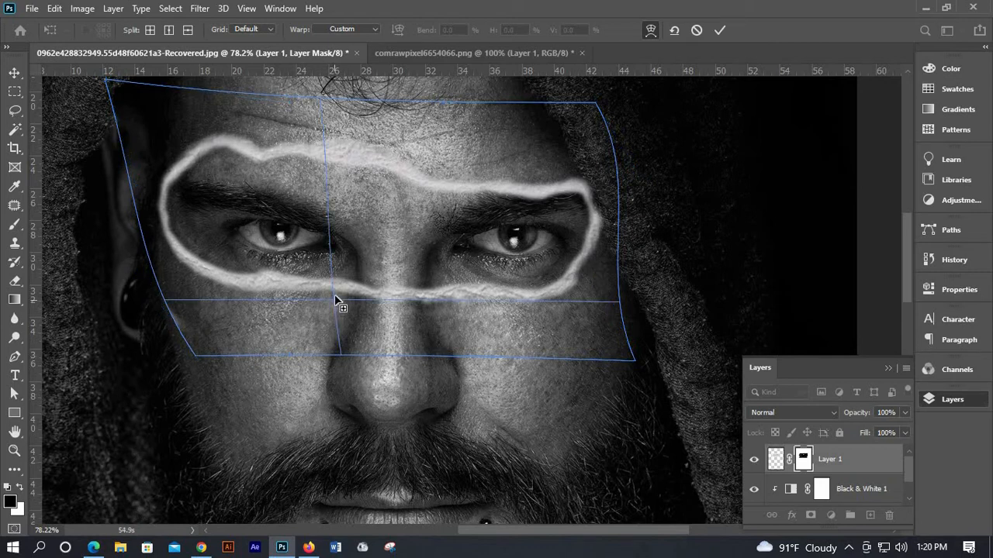
Split the warp grid with a horizontal line and two verticals beside the nose, and curve the outline's lower edge up over the nose bridge.
{"action": "mouse_move", "coordinate": [335, 295]}
{"action": "left_mouse_down"}
{"action": "mouse_move", "coordinate": [322, 295]}
{"action": "mouse_move", "coordinate": [347, 295]}
{"action": "left_mouse_up"}
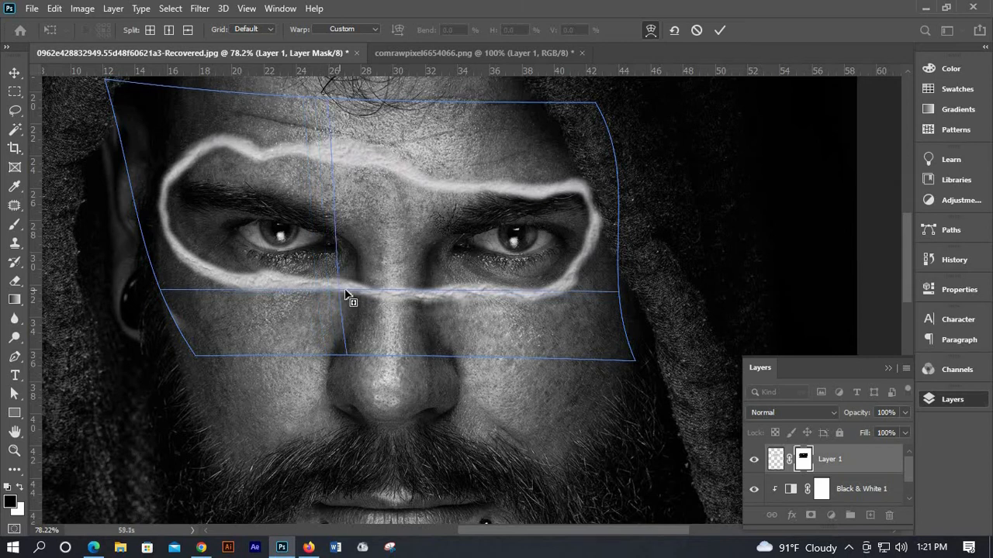
{"action": "left_click", "coordinate": [438, 295]}
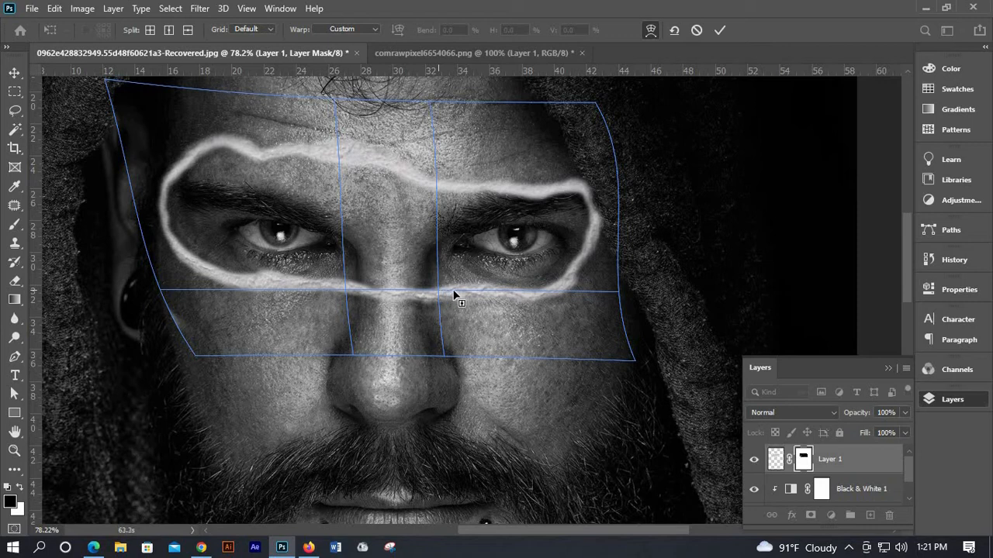
{"action": "left_click", "coordinate": [453, 295]}
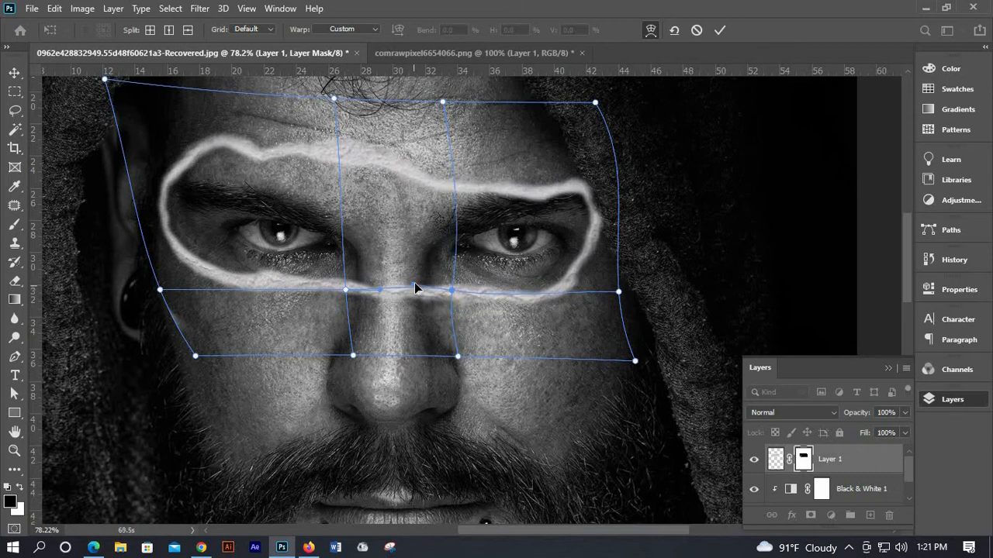
{"action": "left_click_drag", "start_coordinate": [408, 276], "coordinate": [381, 277]}
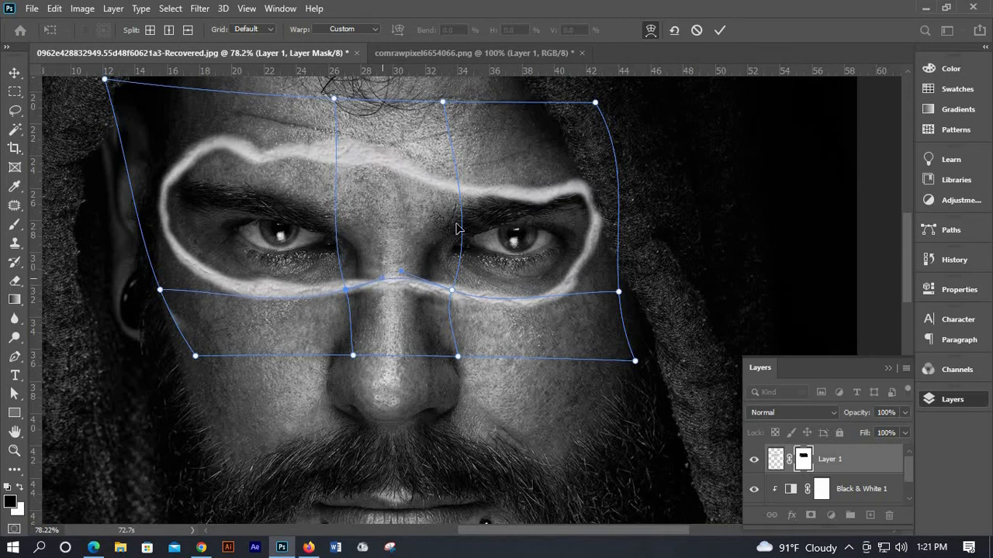
Raise the warp grid's upper-right corner and top edge so the torn outline arches above the eyebrow on the right.
{"action": "left_click", "coordinate": [596, 102]}
{"action": "left_click_drag", "start_coordinate": [603, 89], "coordinate": [604, 79]}
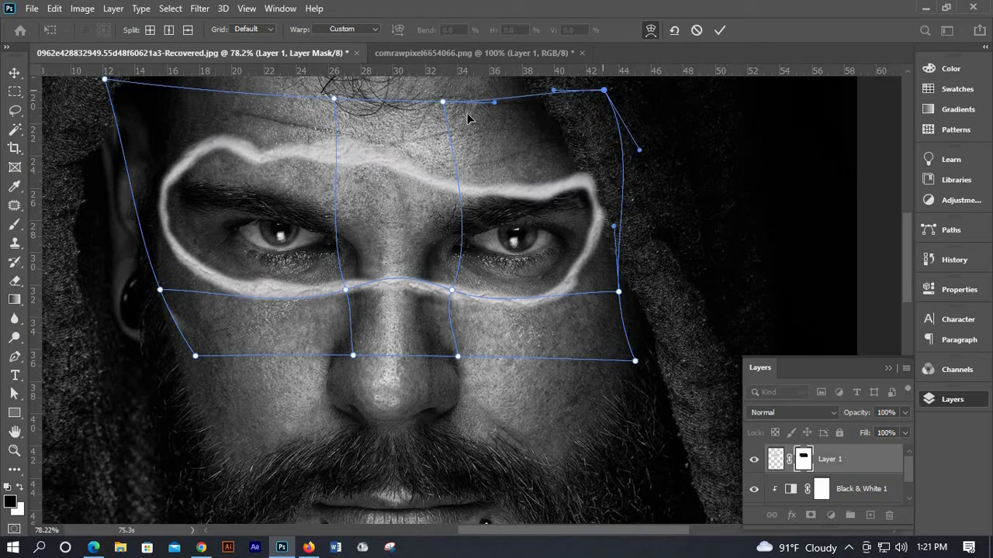
{"action": "left_click", "coordinate": [442, 101]}
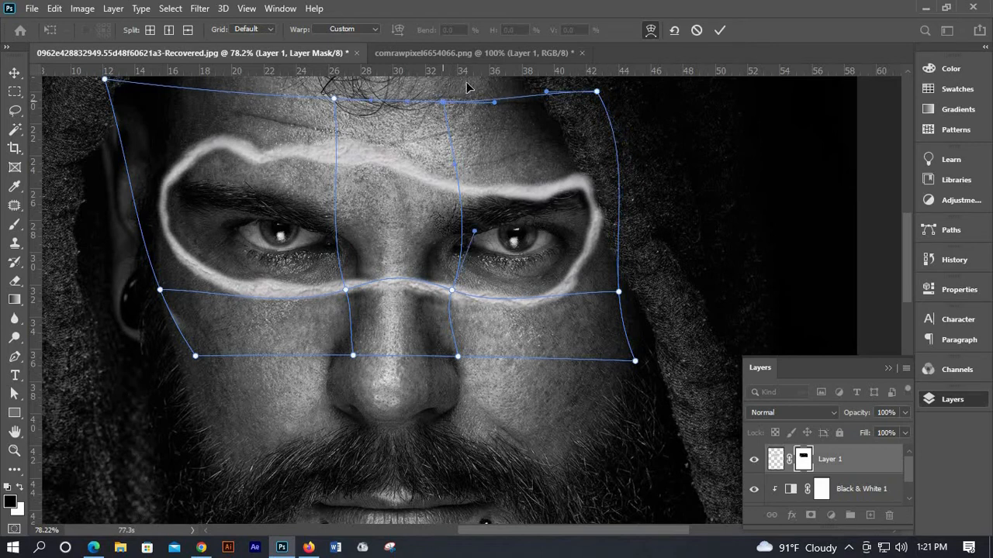
{"action": "left_click_drag", "start_coordinate": [442, 100], "coordinate": [438, 90]}
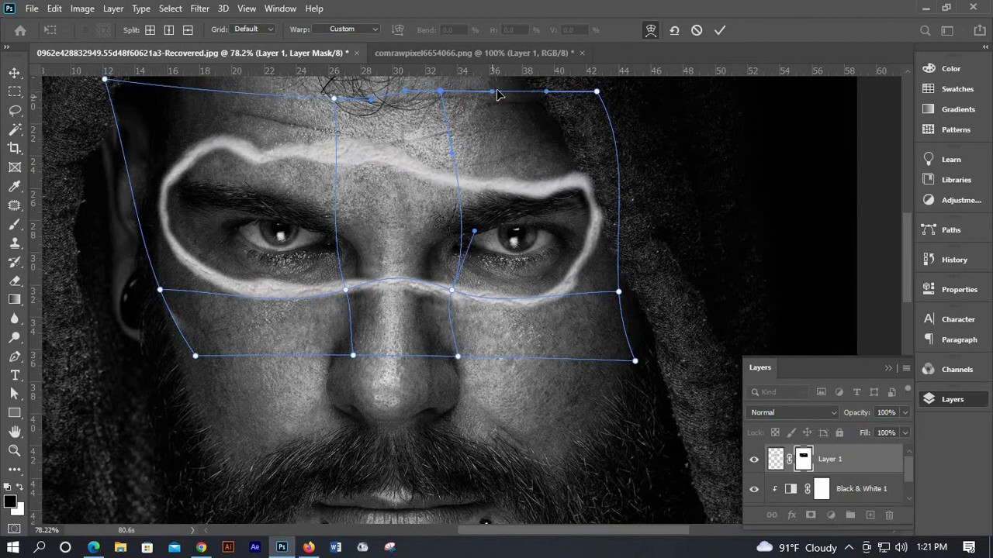
{"action": "left_click_drag", "start_coordinate": [491, 91], "coordinate": [501, 73]}
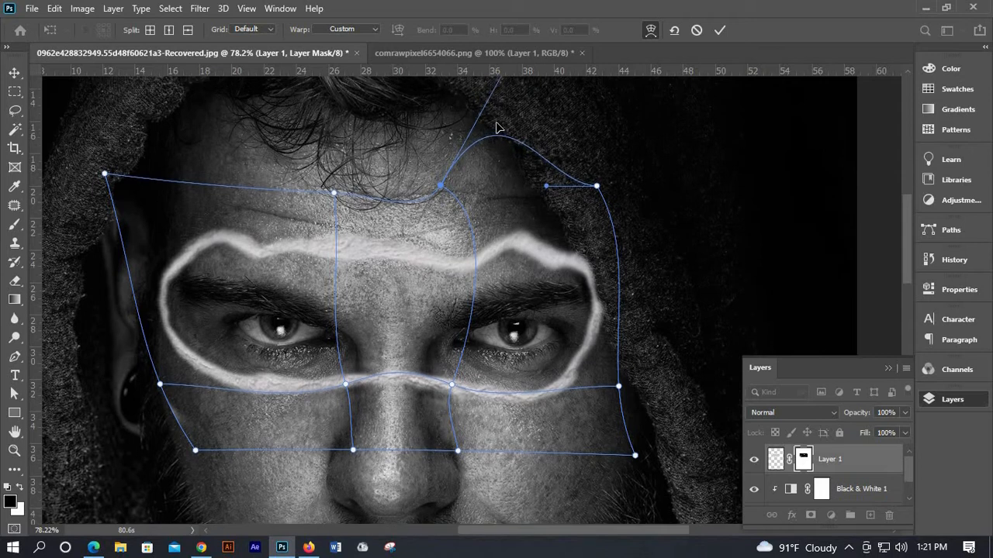
{"action": "left_click_drag", "start_coordinate": [498, 128], "coordinate": [501, 121]}
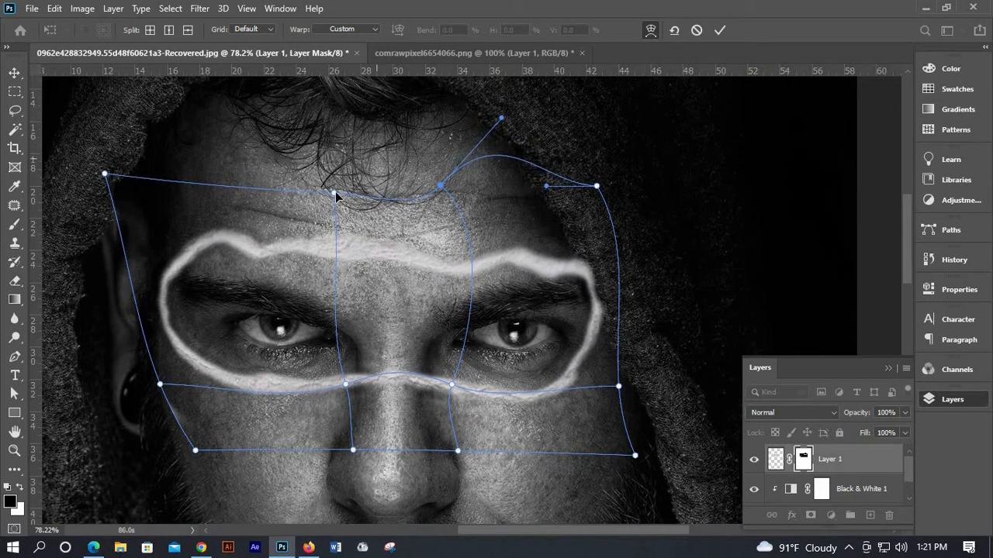
Lower the outline's upper edge over the middle of the forehead and apply the warp.
{"action": "left_click_drag", "start_coordinate": [334, 196], "coordinate": [336, 277]}
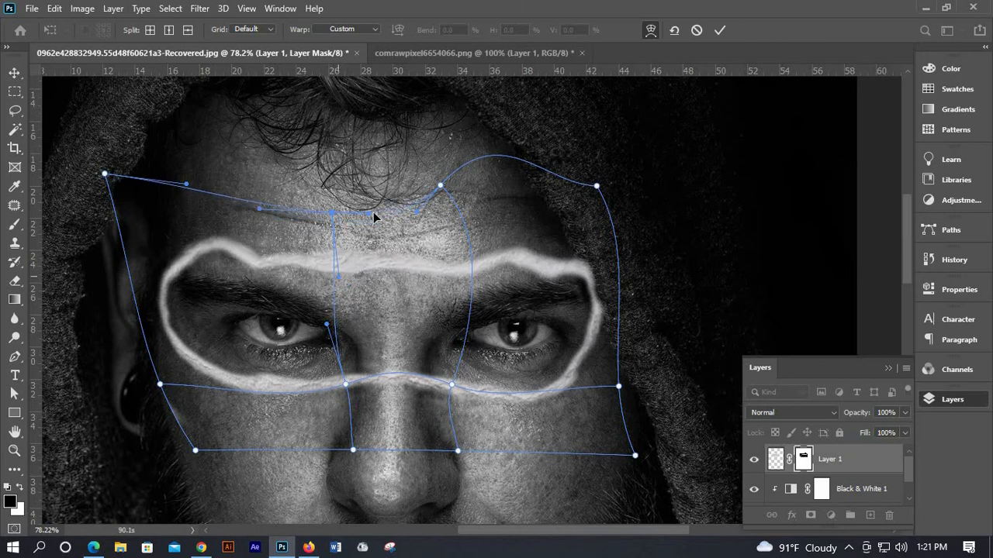
{"action": "left_click_drag", "start_coordinate": [375, 242], "coordinate": [409, 226]}
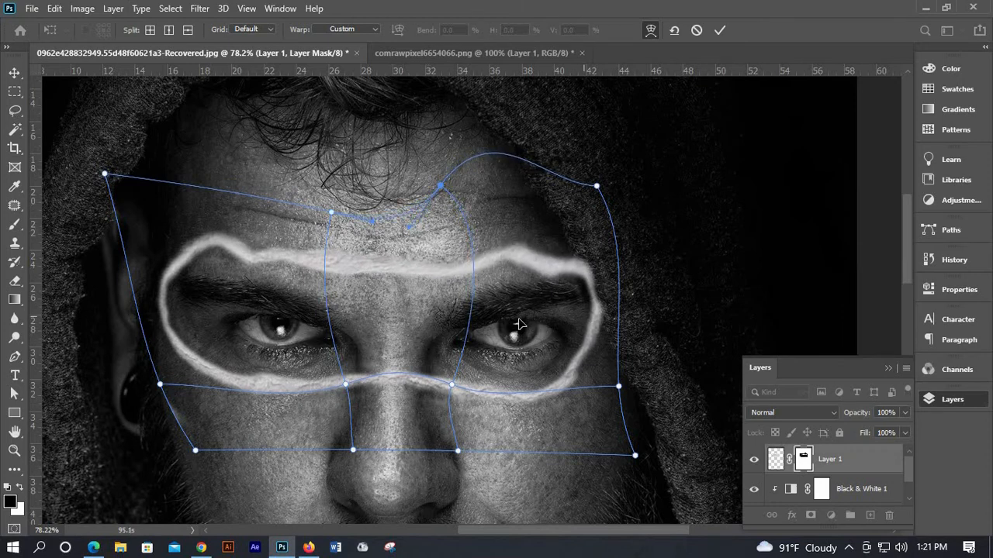
{"action": "left_click", "coordinate": [720, 30]}
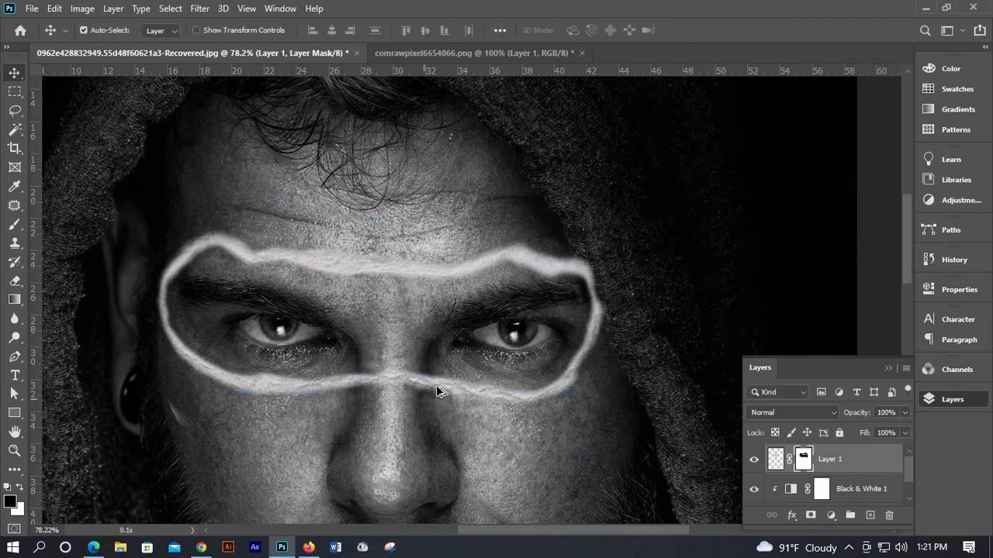
Nudge the torn outline slightly to the left to centre it around the eyes.
{"action": "scroll", "coordinate": [437, 390], "scroll_direction": "down", "scroll_amount": 5}
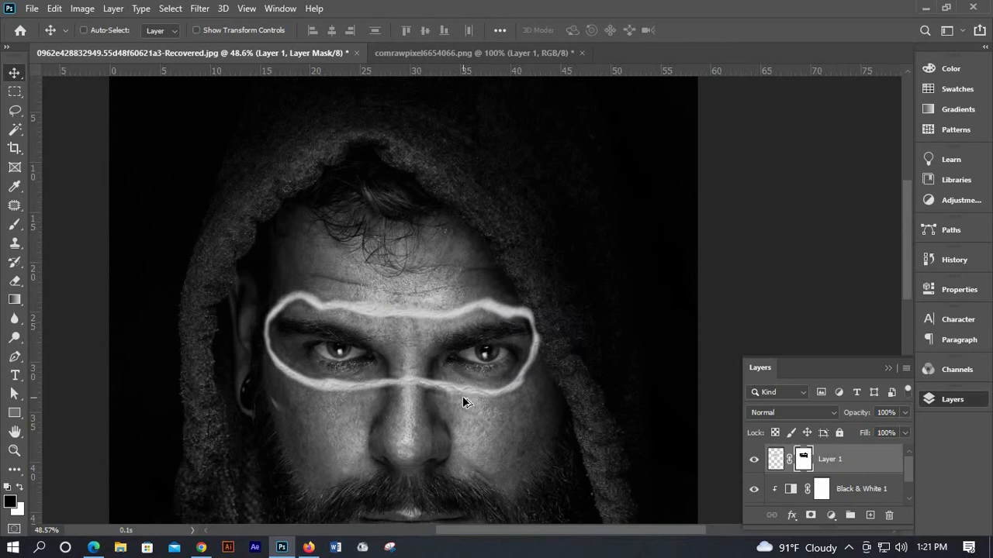
{"action": "scroll", "coordinate": [463, 399], "scroll_direction": "up", "scroll_amount": 4}
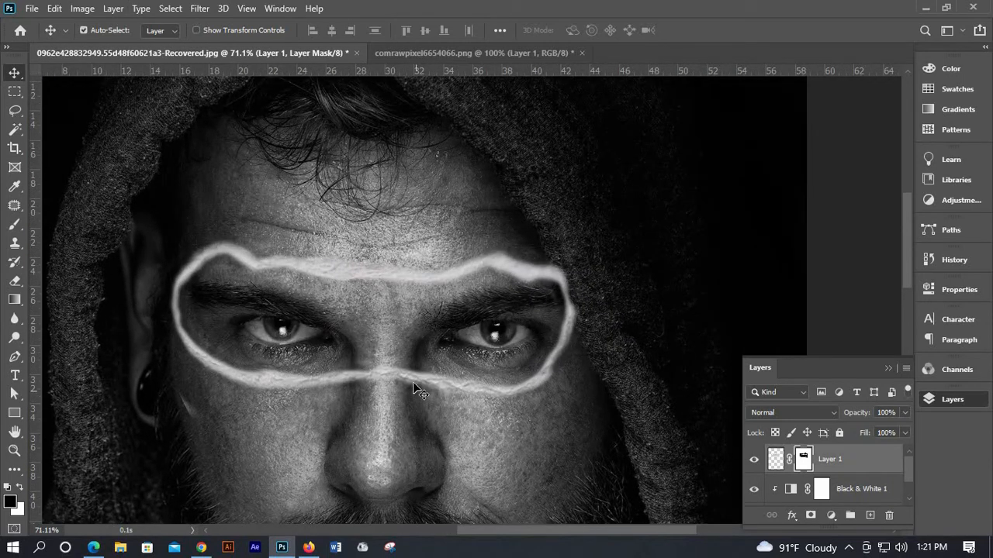
{"action": "left_click_drag", "start_coordinate": [411, 381], "coordinate": [409, 383]}
{"action": "key", "text": "Left"}
{"action": "key", "text": "Left"}
{"action": "key", "text": "Left"}
{"action": "key", "text": "Left"}
{"action": "key", "text": "Left"}
{"action": "key", "text": "Left"}
{"action": "key", "text": "Left"}
{"action": "key", "text": "Left"}
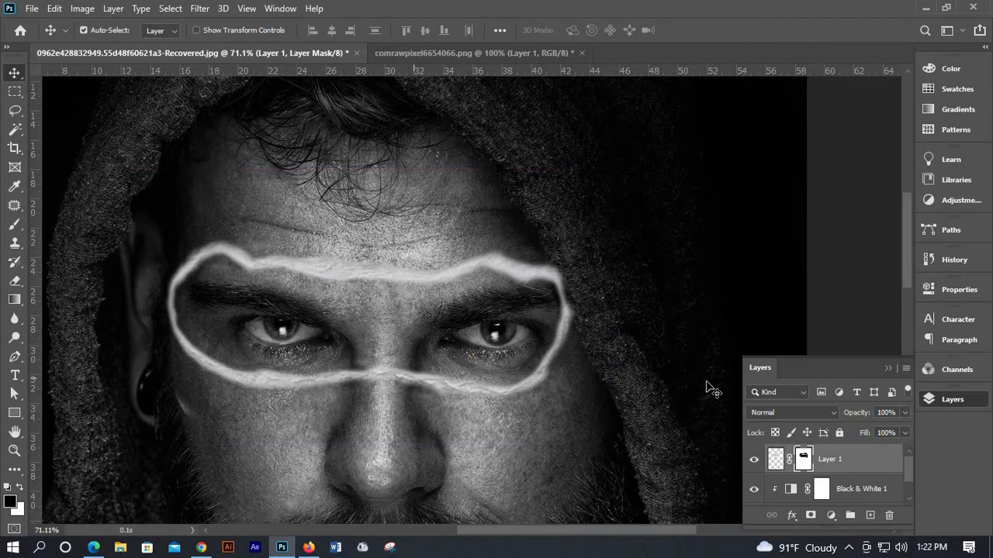
{"action": "left_click", "coordinate": [17, 226]}
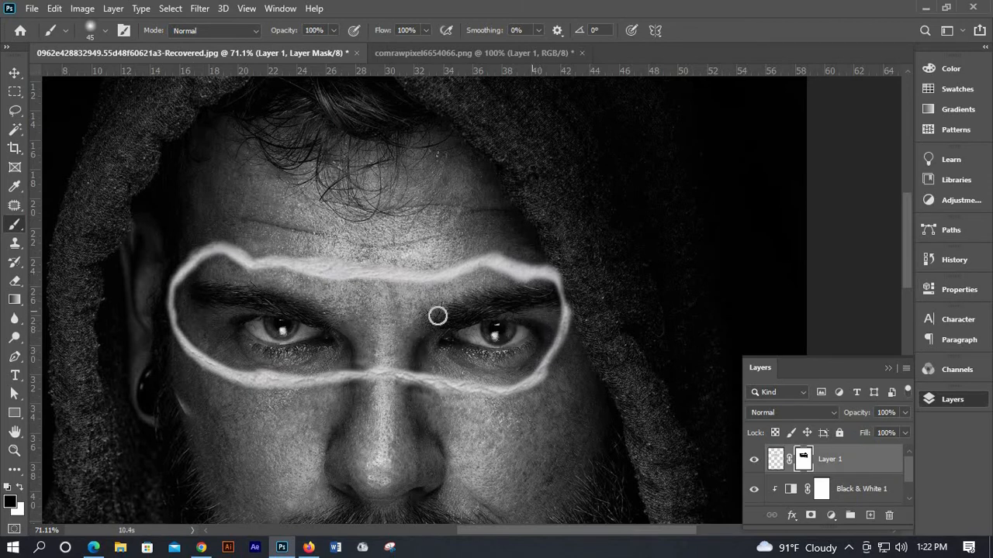
{"action": "scroll", "coordinate": [436, 317], "scroll_direction": "down", "scroll_amount": 4}
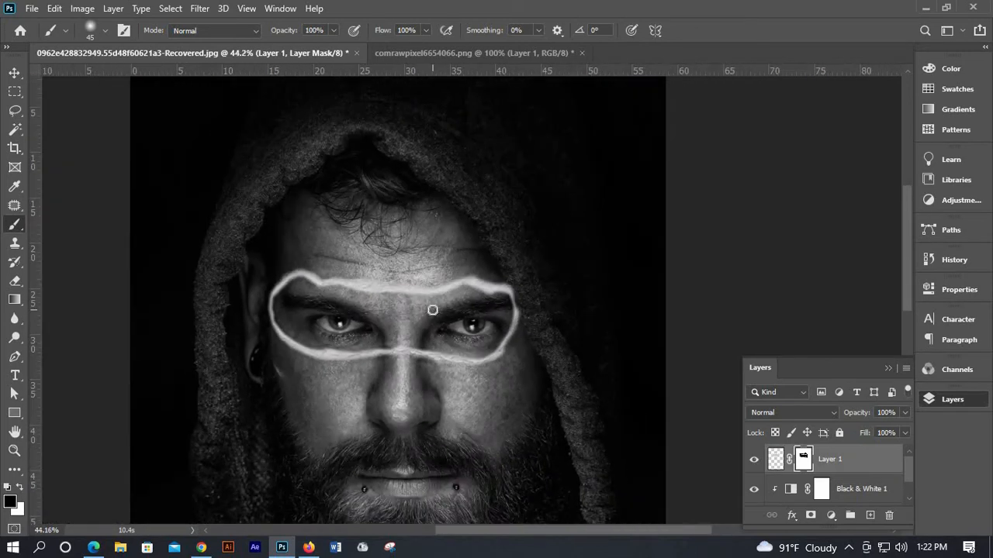
{"action": "scroll", "coordinate": [435, 308], "scroll_direction": "down", "scroll_amount": 2}
{"action": "scroll", "coordinate": [446, 289], "scroll_direction": "up", "scroll_amount": 3}
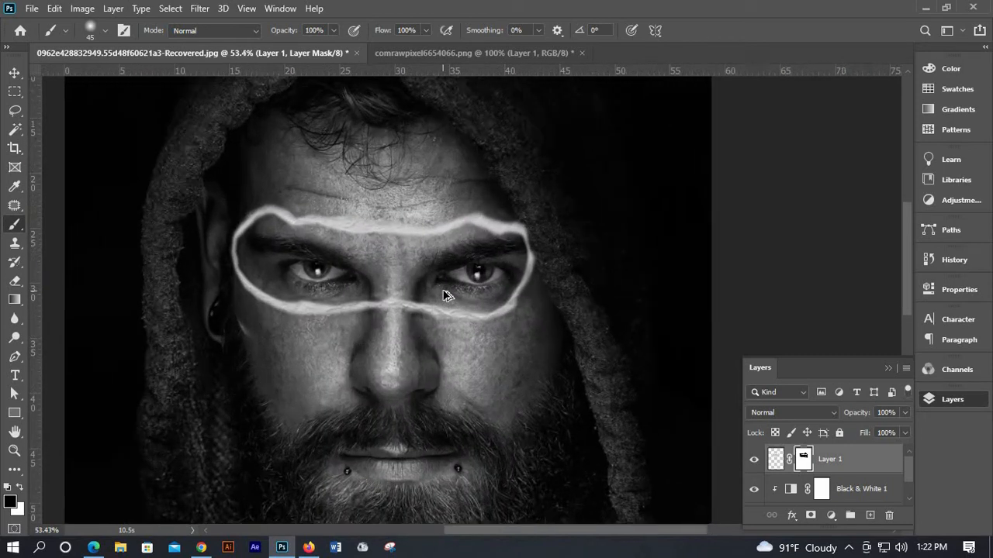
{"action": "scroll", "coordinate": [690, 353], "scroll_direction": "up", "scroll_amount": 1}
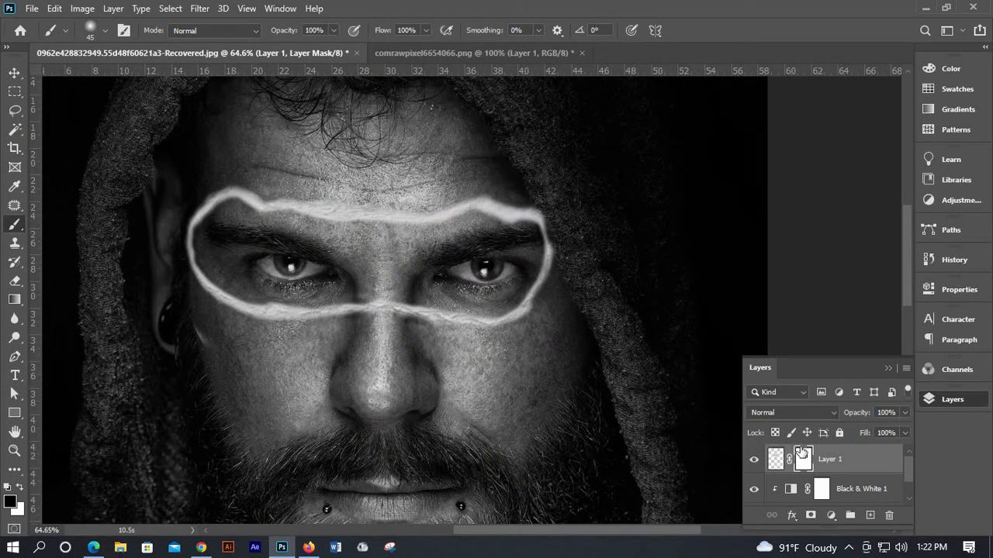
Add an empty layer above the Black & White adjustment and lasso the eye area along the torn outline.
{"action": "scroll", "coordinate": [823, 486], "scroll_direction": "down", "scroll_amount": 1}
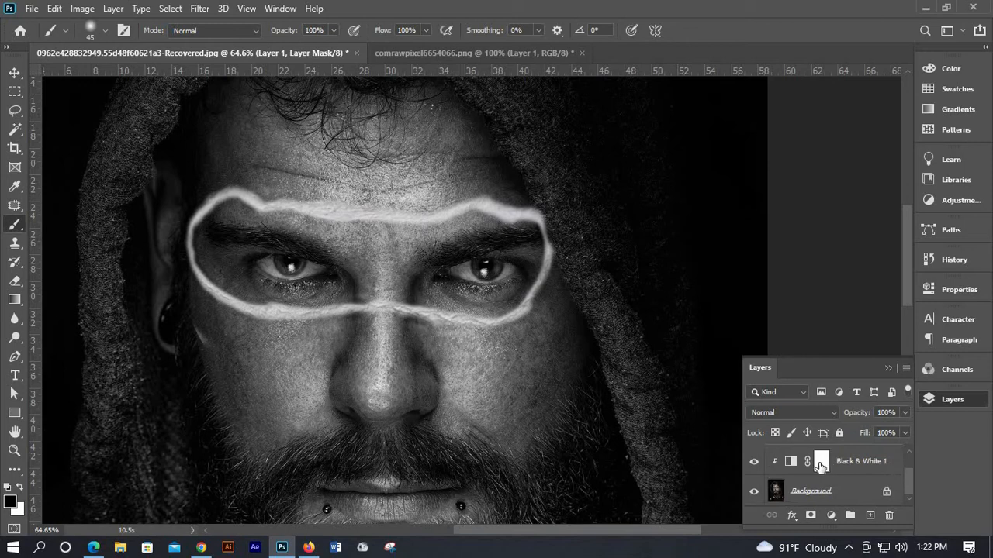
{"action": "left_click", "coordinate": [863, 463]}
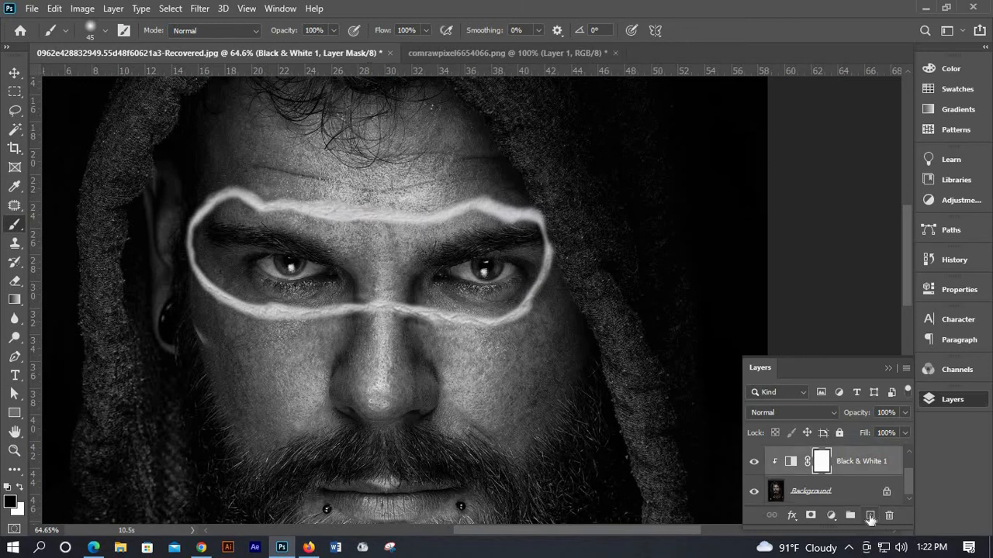
{"action": "left_click", "coordinate": [870, 516]}
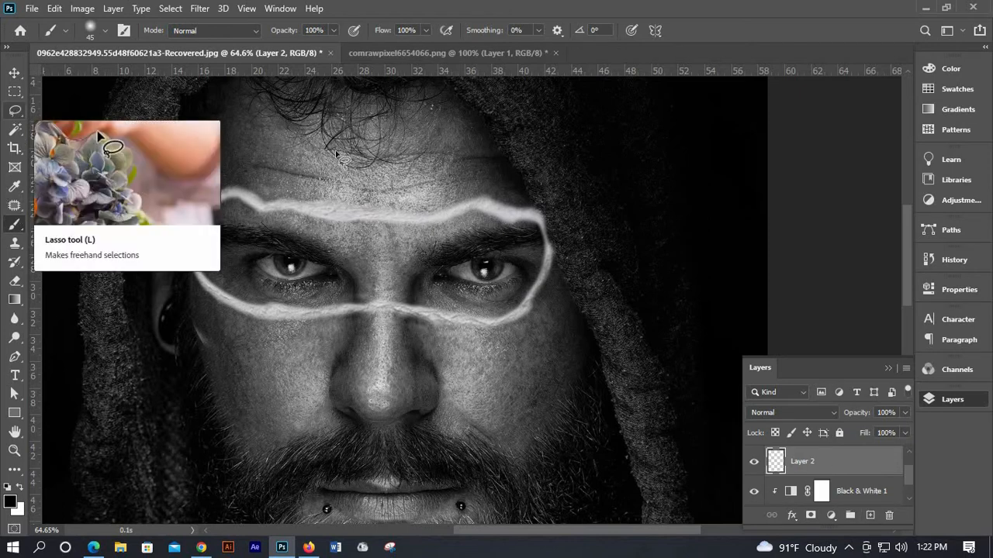
{"action": "left_click", "coordinate": [15, 111]}
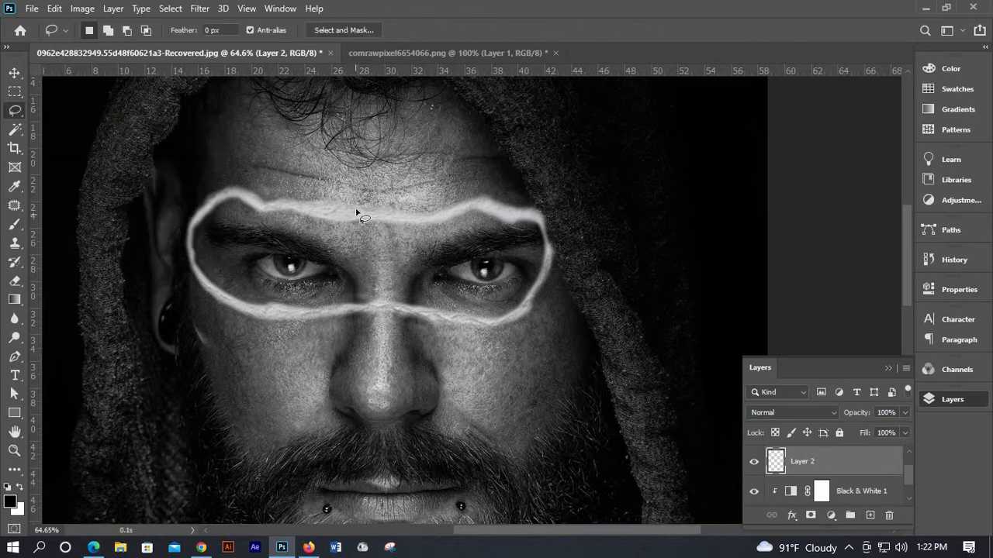
{"action": "mouse_move", "coordinate": [350, 211]}
{"action": "left_mouse_down"}
{"action": "mouse_move", "coordinate": [222, 196]}
{"action": "mouse_move", "coordinate": [188, 250]}
{"action": "mouse_move", "coordinate": [217, 293]}
{"action": "mouse_move", "coordinate": [279, 316]}
{"action": "mouse_move", "coordinate": [385, 310]}
{"action": "mouse_move", "coordinate": [473, 325]}
{"action": "mouse_move", "coordinate": [528, 310]}
{"action": "mouse_move", "coordinate": [549, 247]}
{"action": "mouse_move", "coordinate": [537, 219]}
{"action": "mouse_move", "coordinate": [483, 204]}
{"action": "mouse_move", "coordinate": [389, 221]}
{"action": "mouse_move", "coordinate": [284, 190]}
{"action": "left_mouse_up"}
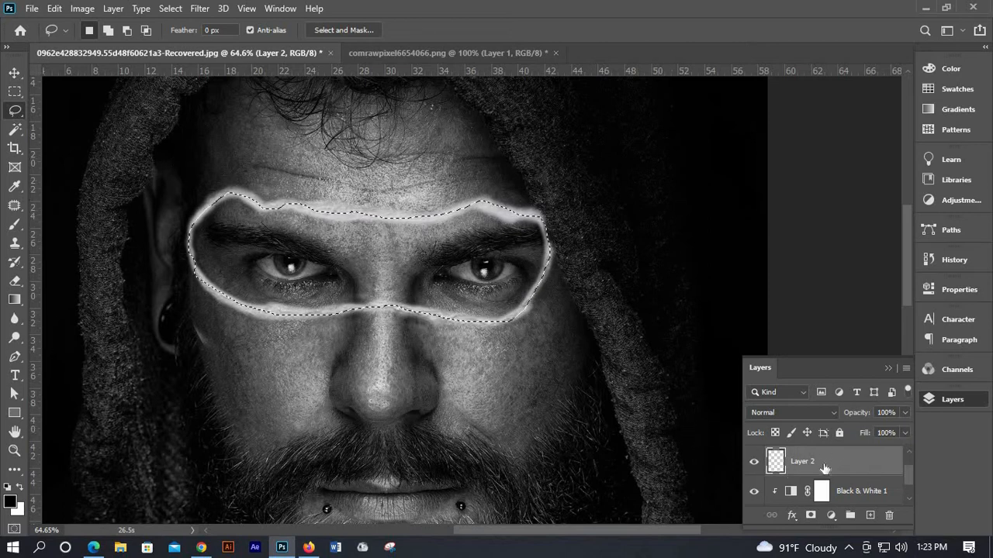
Paint black inside the selection on the Black & White adjustment's mask to restore colour around the eyes, and deselect.
{"action": "scroll", "coordinate": [822, 469], "scroll_direction": "down", "scroll_amount": 1}
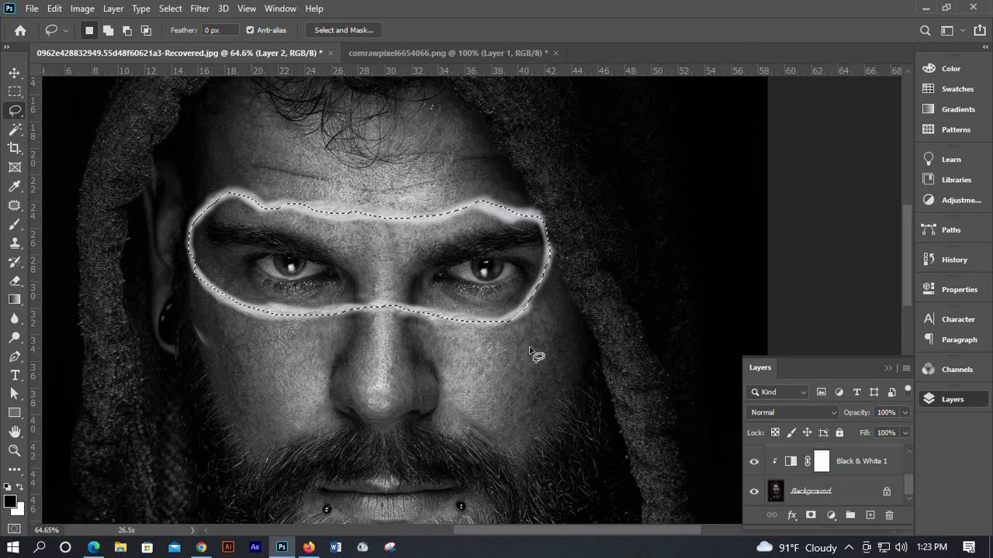
{"action": "left_click", "coordinate": [12, 233]}
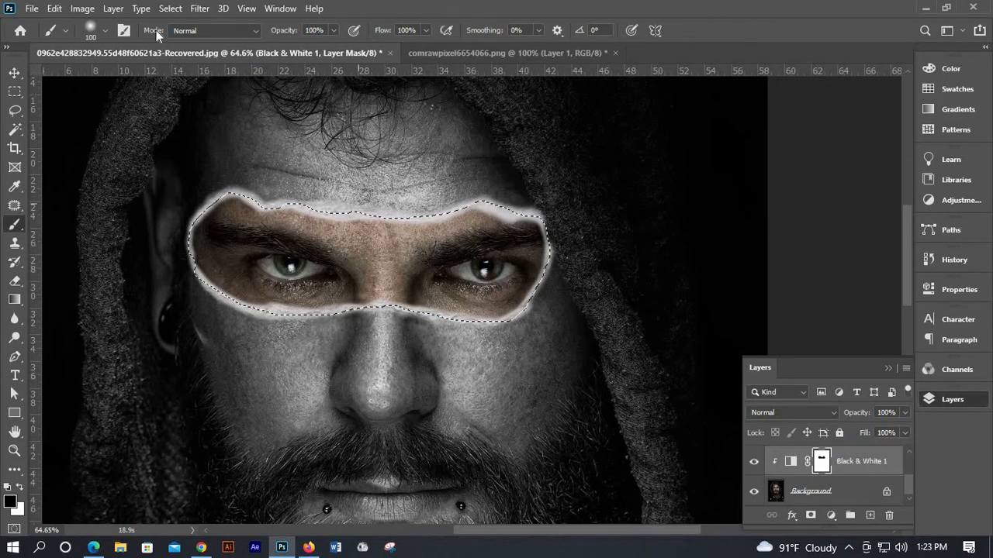
{"action": "left_click", "coordinate": [196, 9]}
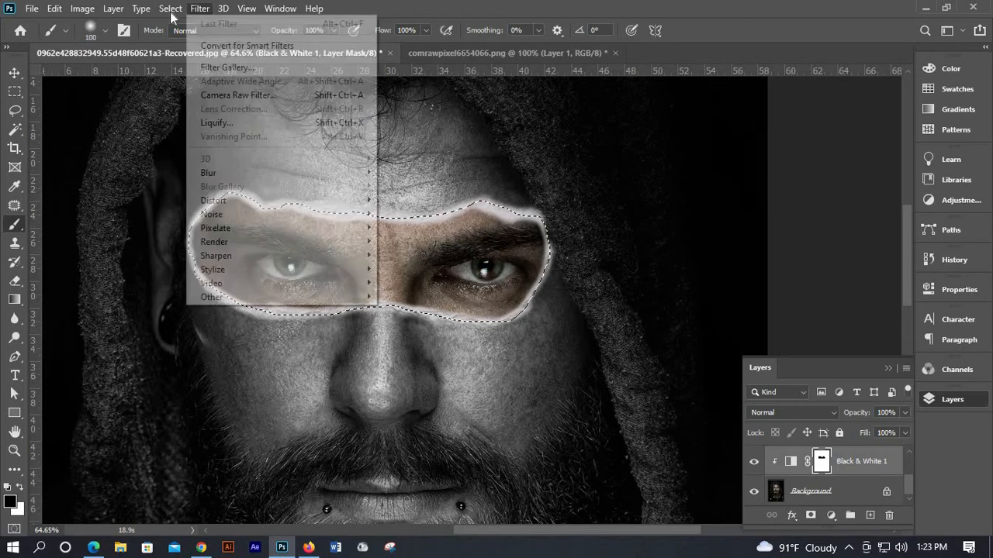
{"action": "mouse_move", "coordinate": [172, 15]}
{"action": "left_click", "coordinate": [180, 37]}
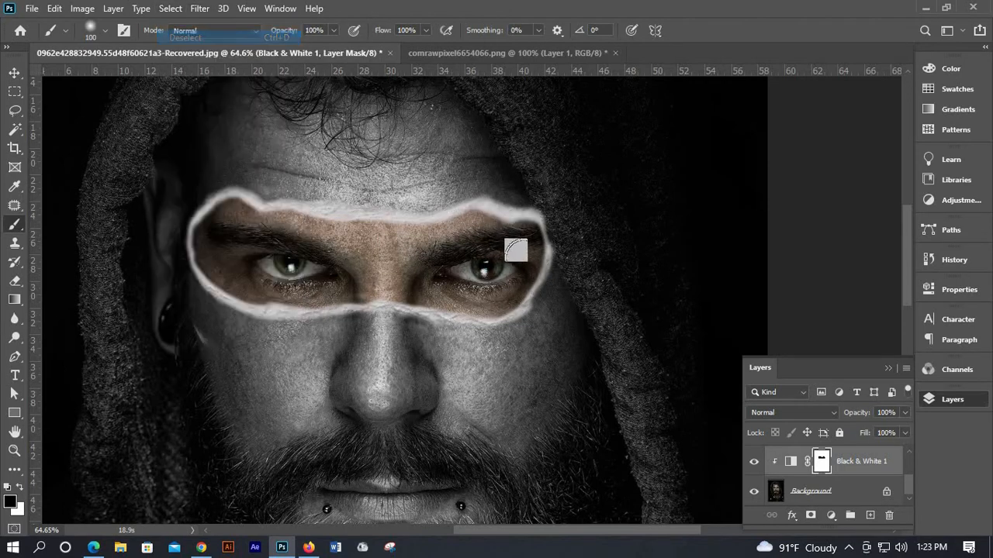
Add a Hue/Saturation adjustment clipped to the torn outline on Layer 1 and set its Lightness to -48.
{"action": "scroll", "coordinate": [780, 463], "scroll_direction": "up", "scroll_amount": 3}
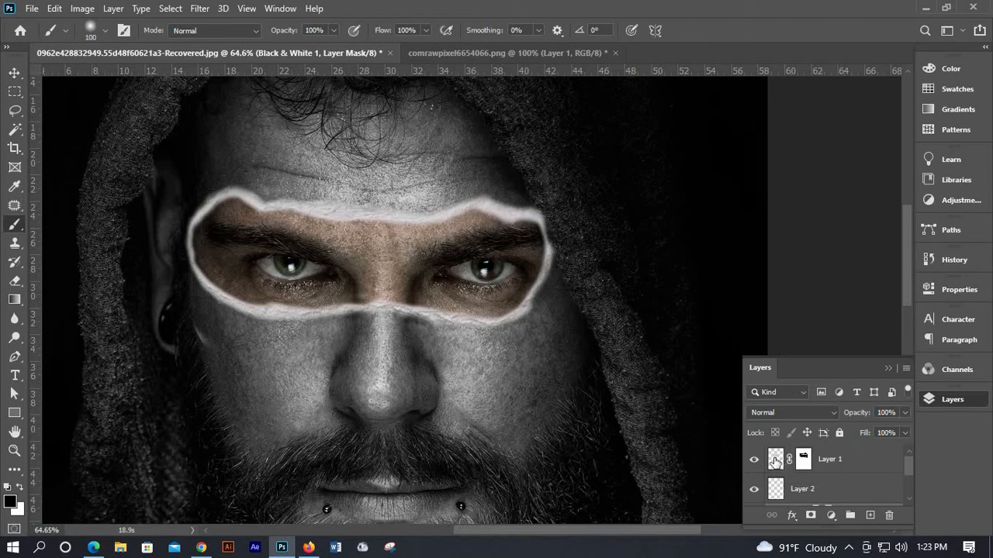
{"action": "left_click", "coordinate": [777, 460]}
{"action": "left_click", "coordinate": [832, 517]}
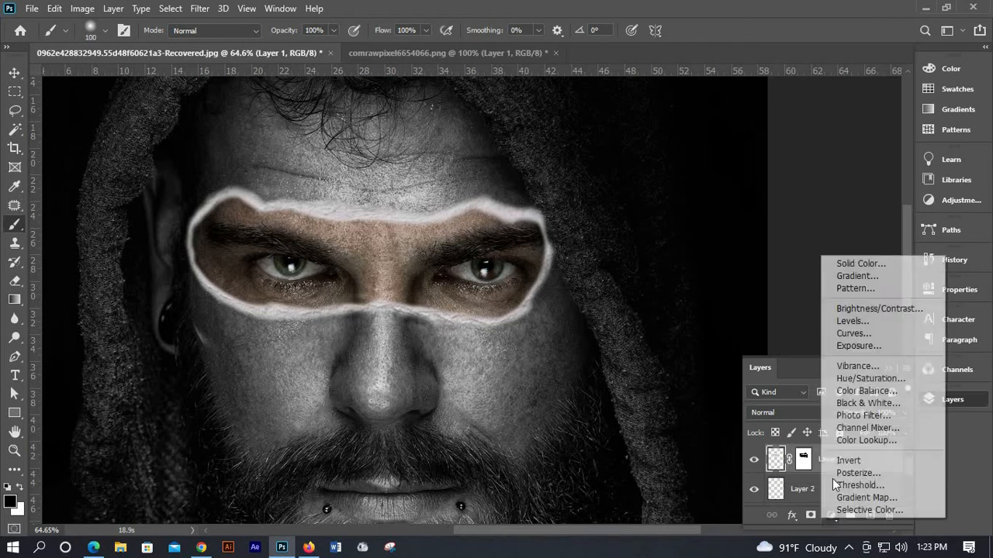
{"action": "left_click", "coordinate": [851, 380]}
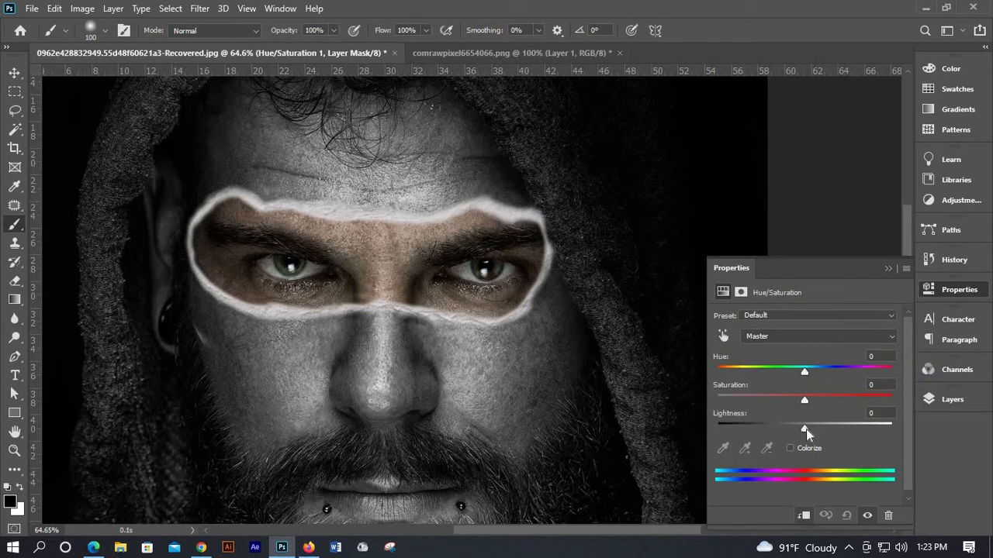
{"action": "left_click_drag", "start_coordinate": [806, 430], "coordinate": [767, 427]}
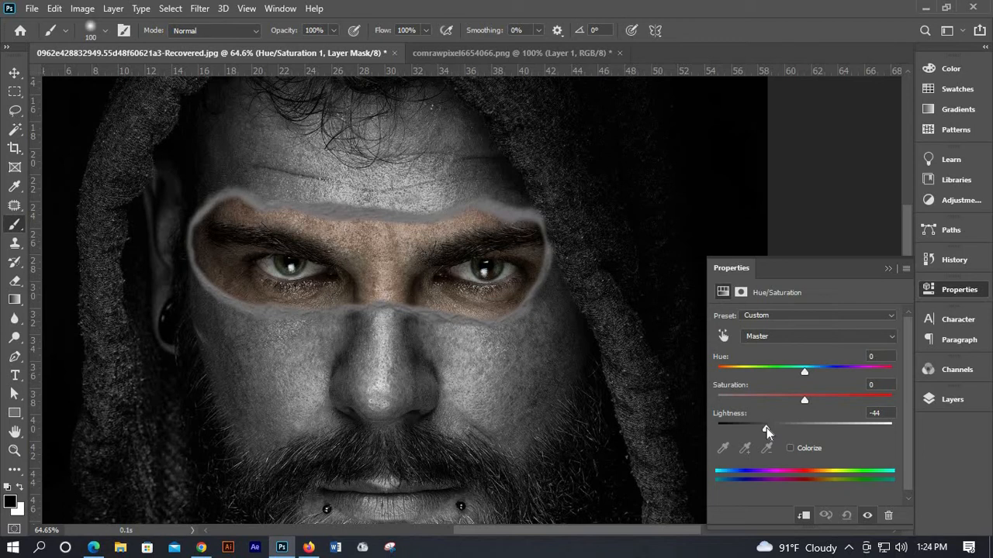
{"action": "left_click_drag", "start_coordinate": [761, 429], "coordinate": [754, 430]}
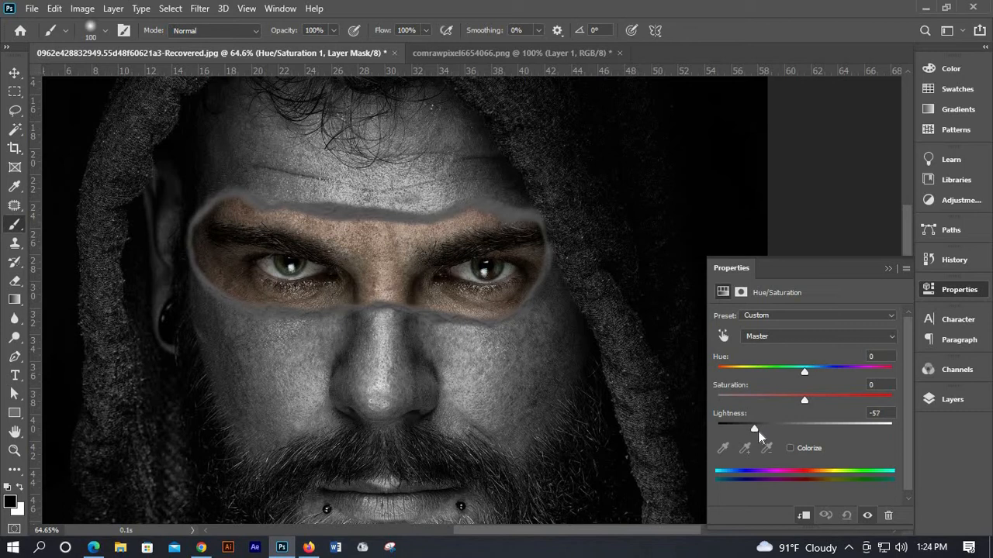
{"action": "left_click", "coordinate": [757, 432]}
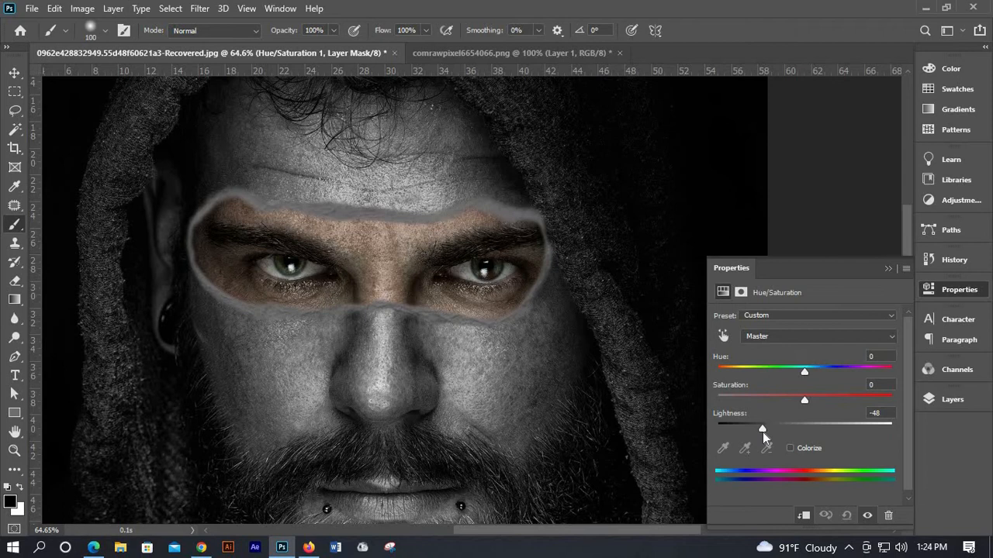
{"action": "left_click", "coordinate": [888, 270]}
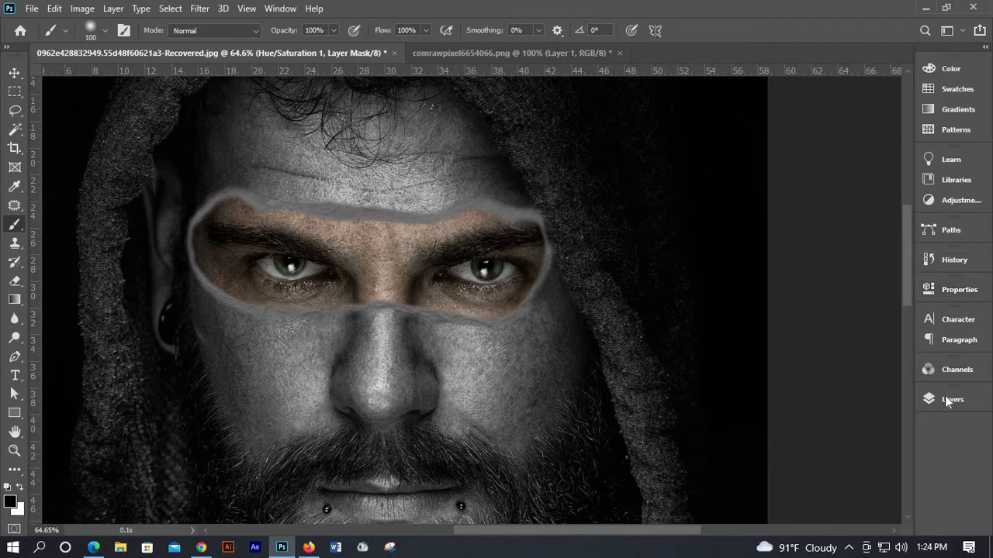
Make Layer 2 active, try a black 45 px brush stroke inside the outline's upper edge near the eyebrow, and undo it.
{"action": "left_click", "coordinate": [945, 396]}
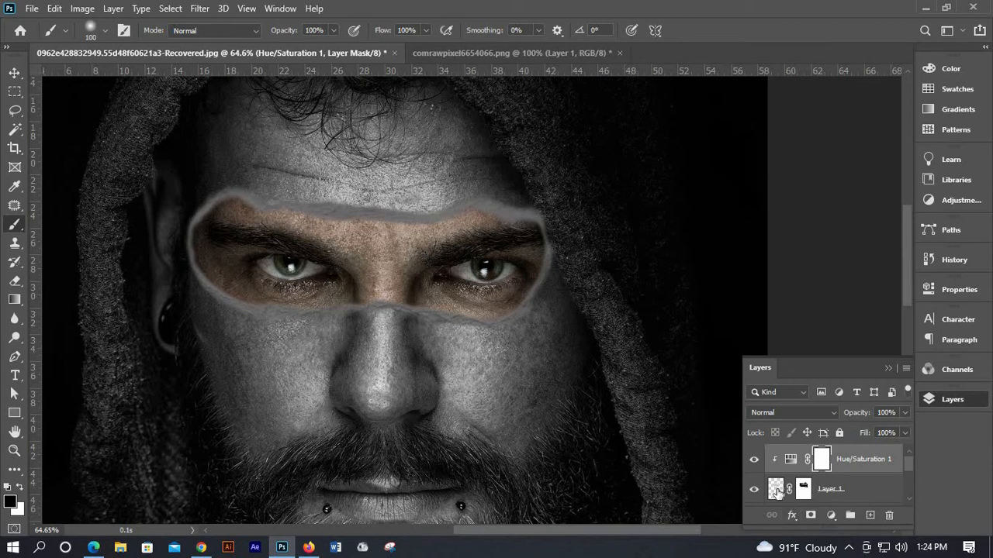
{"action": "scroll", "coordinate": [783, 465], "scroll_direction": "down", "scroll_amount": 2}
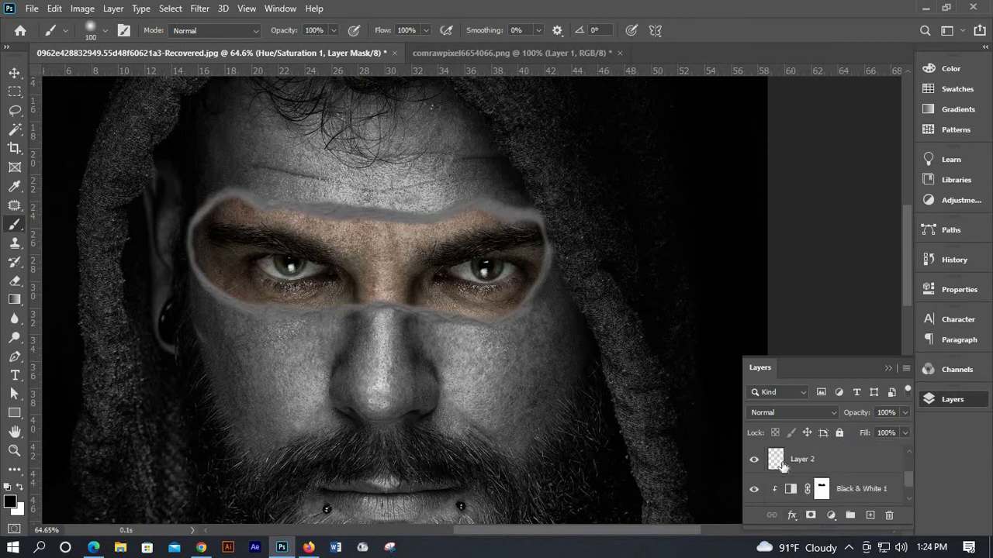
{"action": "left_click", "coordinate": [778, 462]}
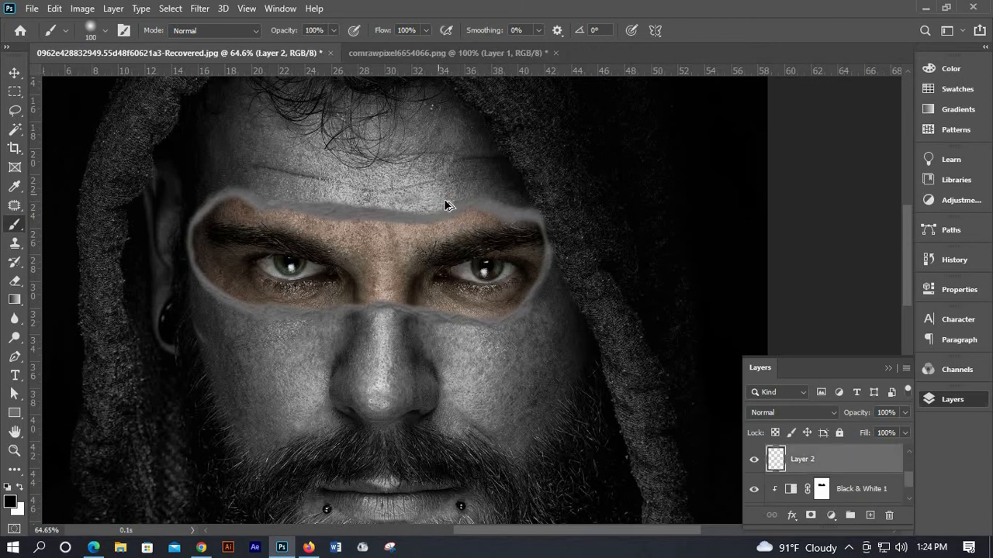
{"action": "scroll", "coordinate": [446, 205], "scroll_direction": "up", "scroll_amount": 3}
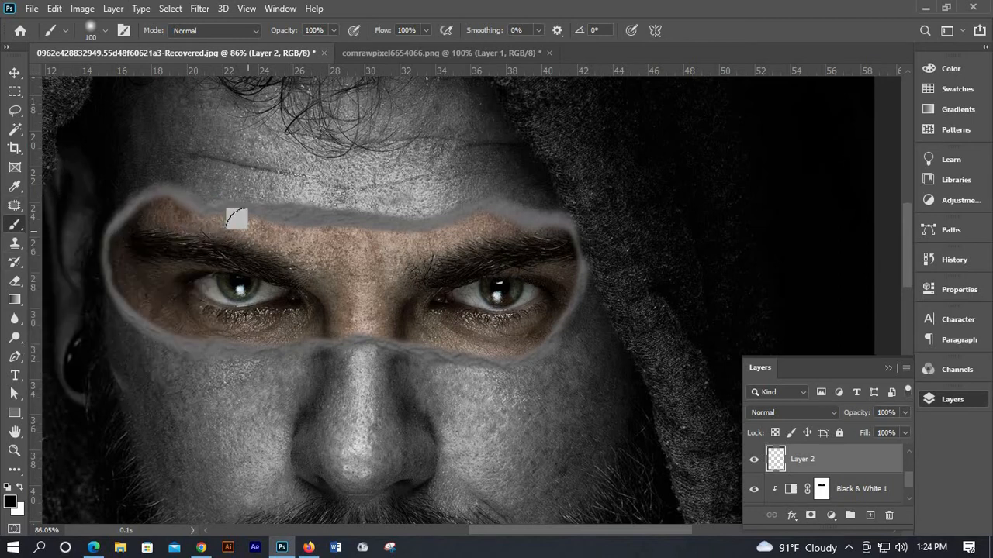
{"action": "key", "text": "bracketleft"}
{"action": "key", "text": "bracketleft"}
{"action": "key", "text": "bracketleft"}
{"action": "key", "text": "bracketleft"}
{"action": "key", "text": "bracketleft"}
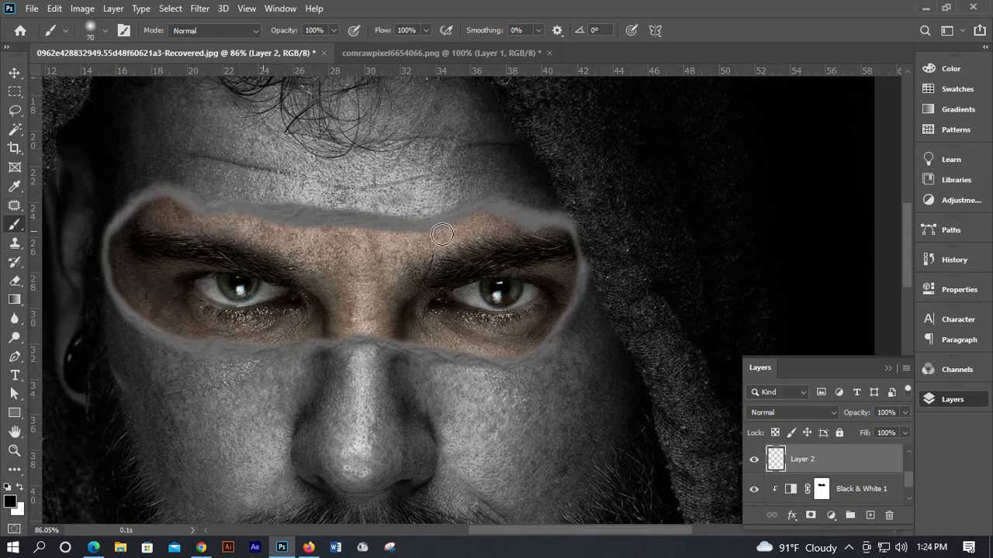
{"action": "key", "text": "bracketleft"}
{"action": "left_click_drag", "start_coordinate": [466, 224], "coordinate": [401, 235]}
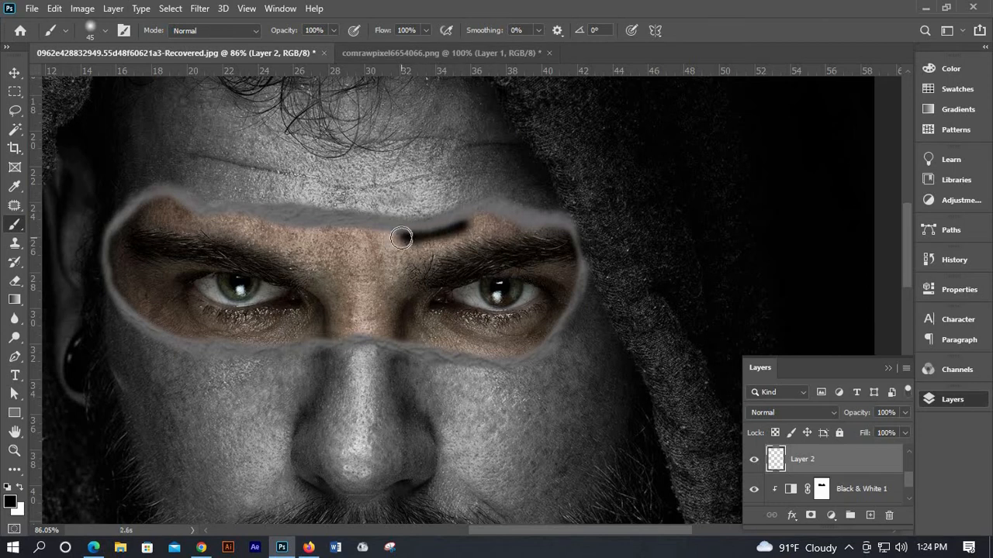
{"action": "key", "text": "ctrl+z"}
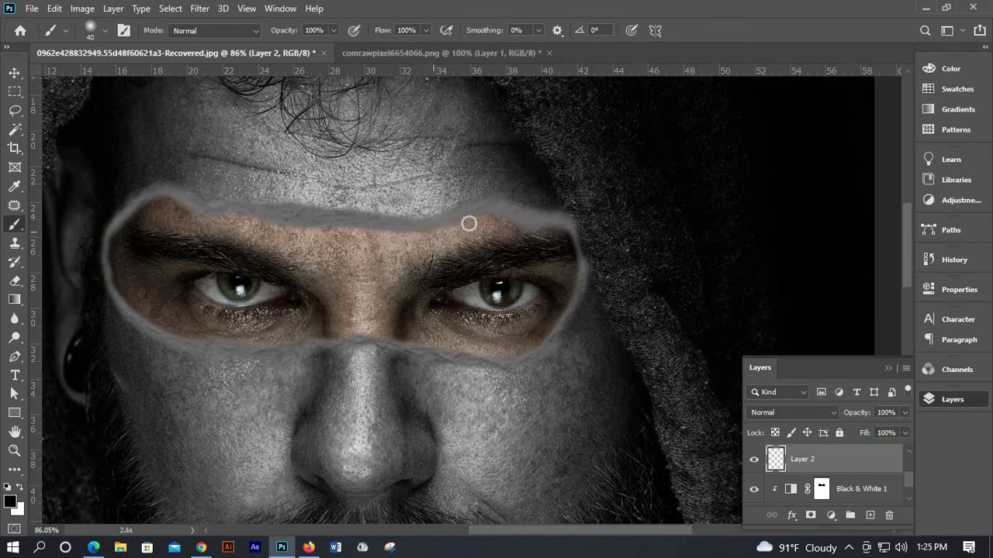
Paint a black shadow line all around the inner edge of the torn outline with a 30 px soft brush.
{"action": "key", "text": "bracketleft"}
{"action": "key", "text": "bracketleft"}
{"action": "mouse_move", "coordinate": [473, 221]}
{"action": "left_mouse_down"}
{"action": "mouse_move", "coordinate": [365, 233]}
{"action": "mouse_move", "coordinate": [153, 200]}
{"action": "mouse_move", "coordinate": [113, 235]}
{"action": "mouse_move", "coordinate": [110, 272]}
{"action": "mouse_move", "coordinate": [121, 301]}
{"action": "mouse_move", "coordinate": [196, 341]}
{"action": "mouse_move", "coordinate": [270, 349]}
{"action": "mouse_move", "coordinate": [383, 340]}
{"action": "mouse_move", "coordinate": [507, 358]}
{"action": "mouse_move", "coordinate": [561, 328]}
{"action": "mouse_move", "coordinate": [579, 259]}
{"action": "mouse_move", "coordinate": [567, 228]}
{"action": "mouse_move", "coordinate": [520, 224]}
{"action": "mouse_move", "coordinate": [548, 230]}
{"action": "mouse_move", "coordinate": [534, 235]}
{"action": "mouse_move", "coordinate": [478, 217]}
{"action": "mouse_move", "coordinate": [559, 302]}
{"action": "left_mouse_up"}
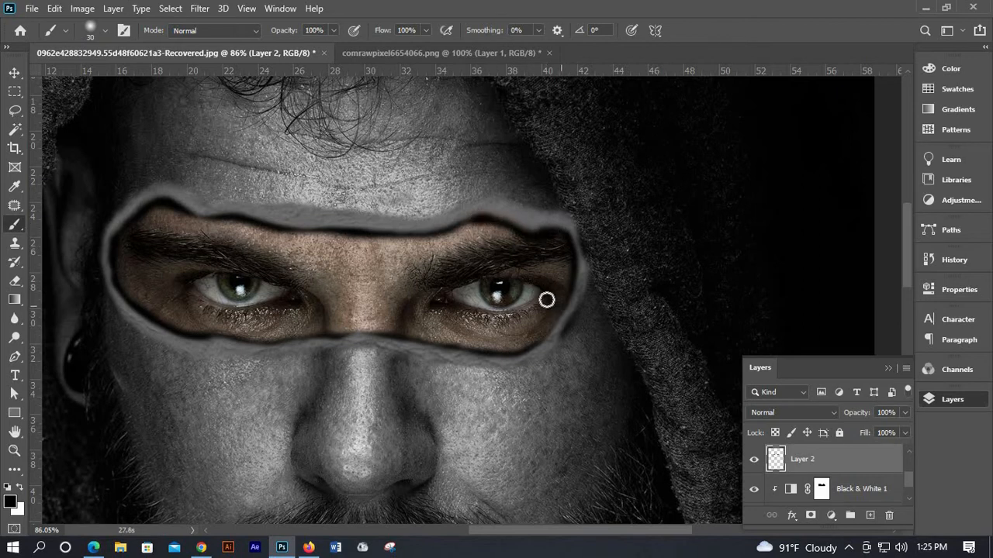
{"action": "key", "text": "ctrl+z"}
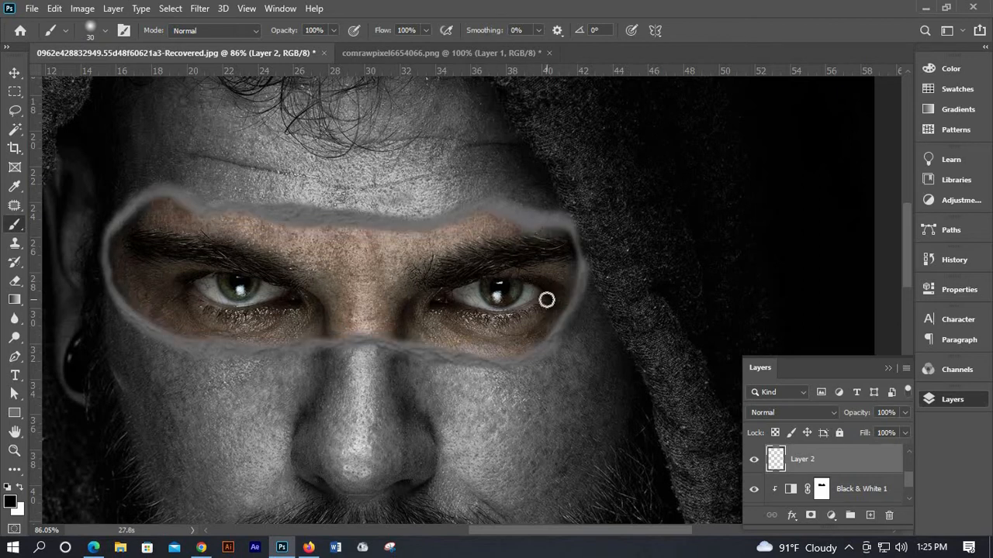
{"action": "key", "text": "ctrl+shift+z"}
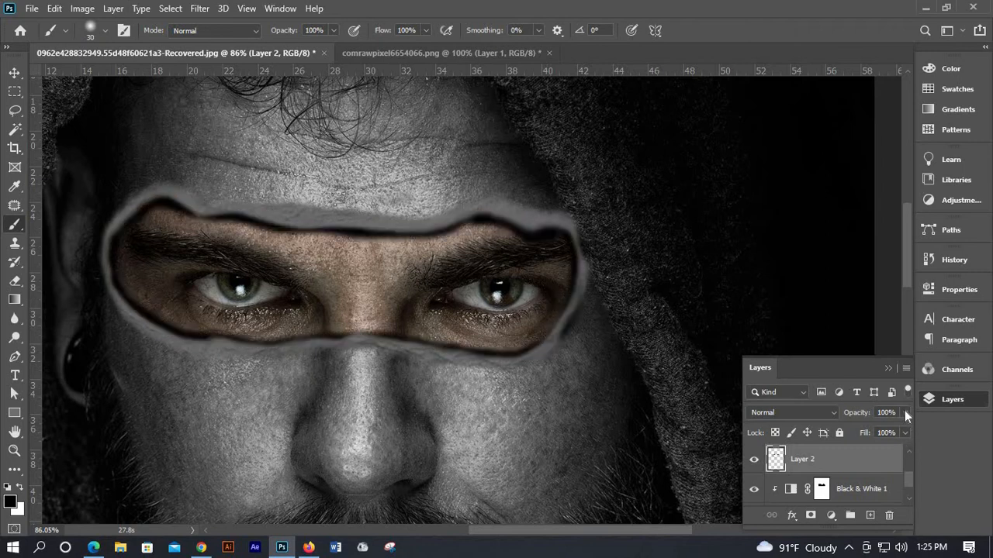
Lower the opacity of the painted shadow on Layer 2 to 54%.
{"action": "left_click", "coordinate": [903, 433]}
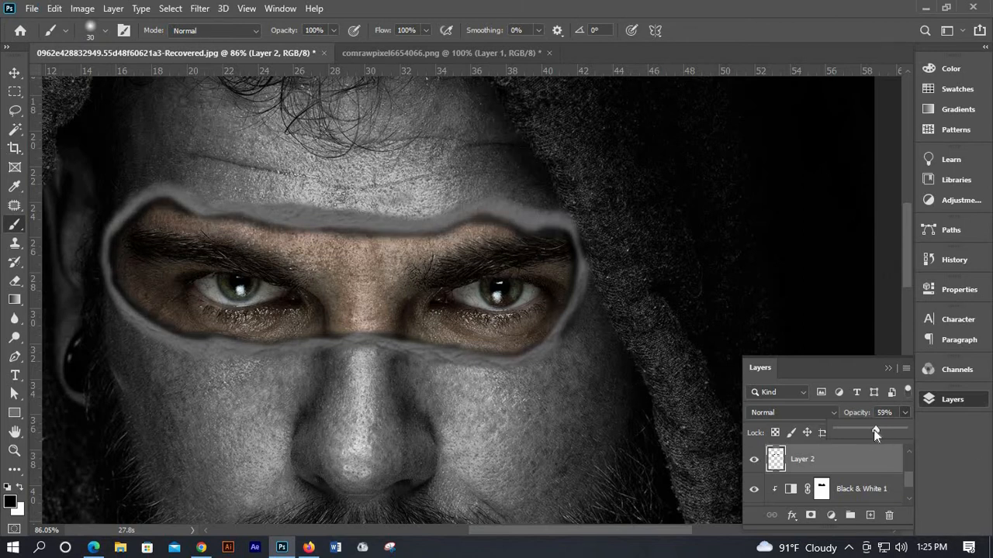
{"action": "left_click_drag", "start_coordinate": [875, 432], "coordinate": [872, 431]}
{"action": "key", "text": "Return"}
{"action": "left_click", "coordinate": [15, 75]}
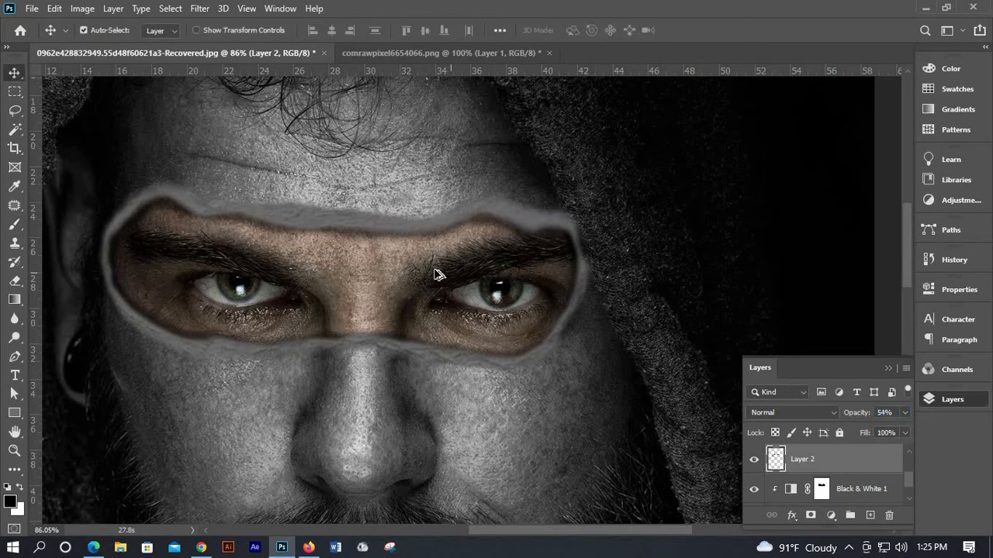
Examine how the torn frame and its shadow blend with the whole portrait and up close around the eyes.
{"action": "scroll", "coordinate": [434, 273], "scroll_direction": "down", "scroll_amount": 3}
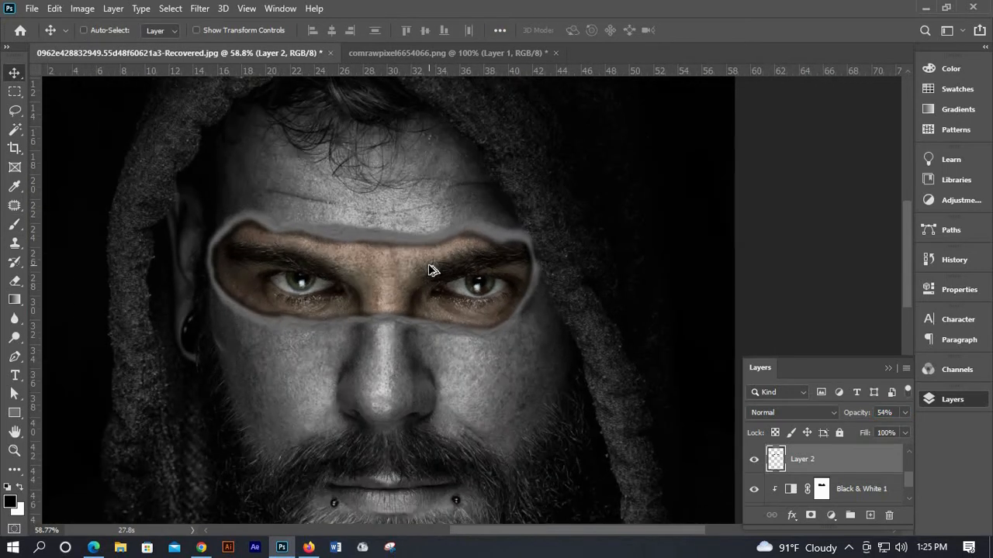
{"action": "scroll", "coordinate": [432, 270], "scroll_direction": "down", "scroll_amount": 3}
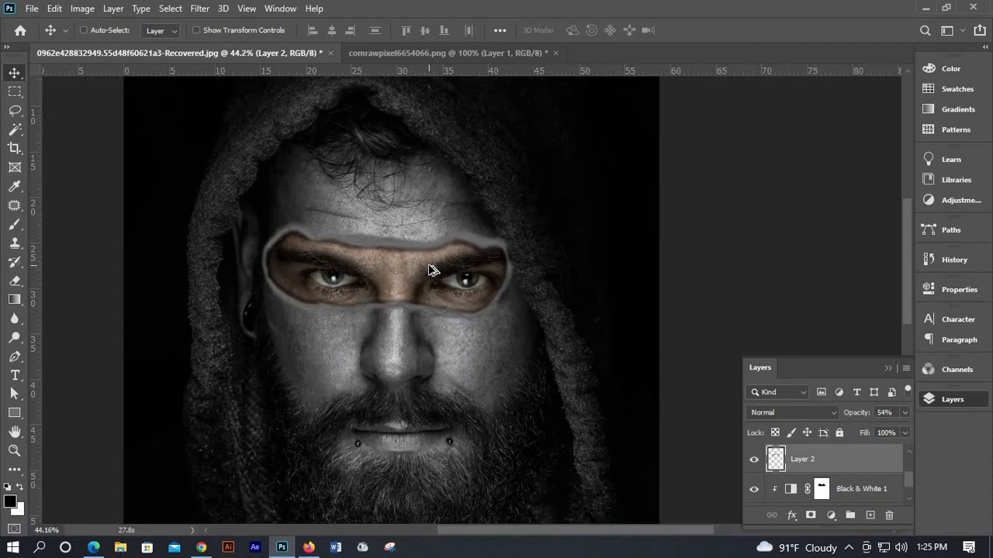
{"action": "scroll", "coordinate": [433, 270], "scroll_direction": "down", "scroll_amount": 1}
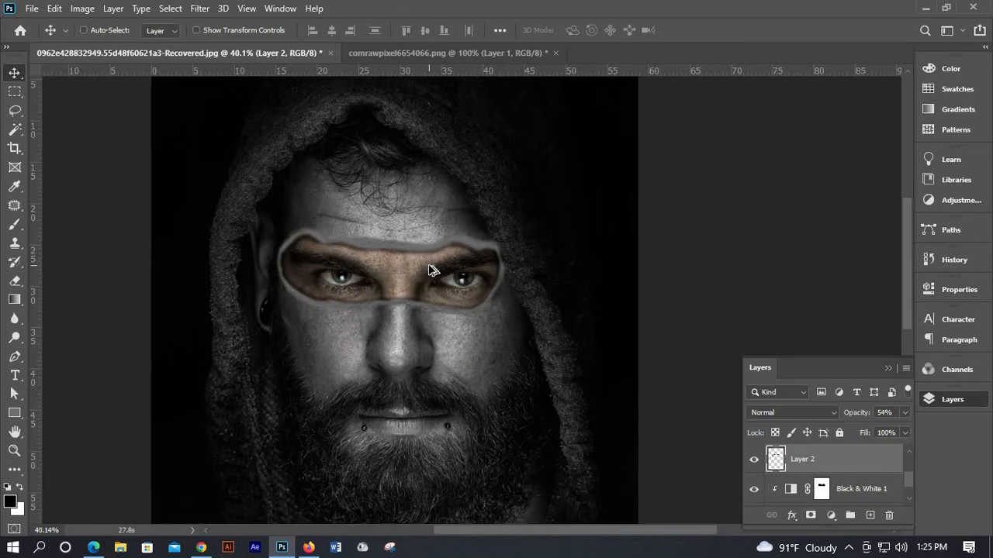
{"action": "scroll", "coordinate": [433, 270], "scroll_direction": "down", "scroll_amount": 1}
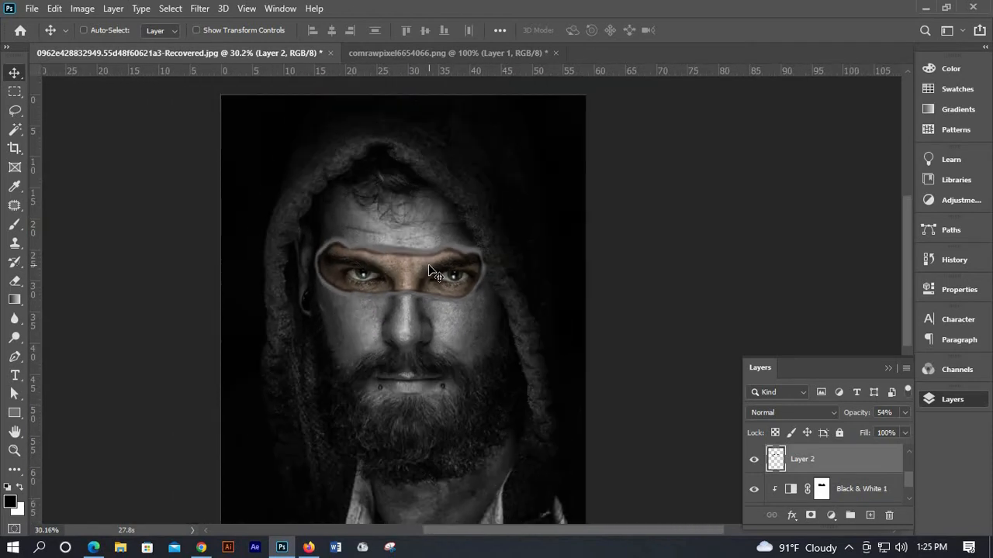
{"action": "key", "text": "ctrl"}
{"action": "scroll", "coordinate": [566, 261], "scroll_direction": "down", "scroll_amount": 1}
{"action": "scroll", "coordinate": [566, 265], "scroll_direction": "down", "scroll_amount": 2}
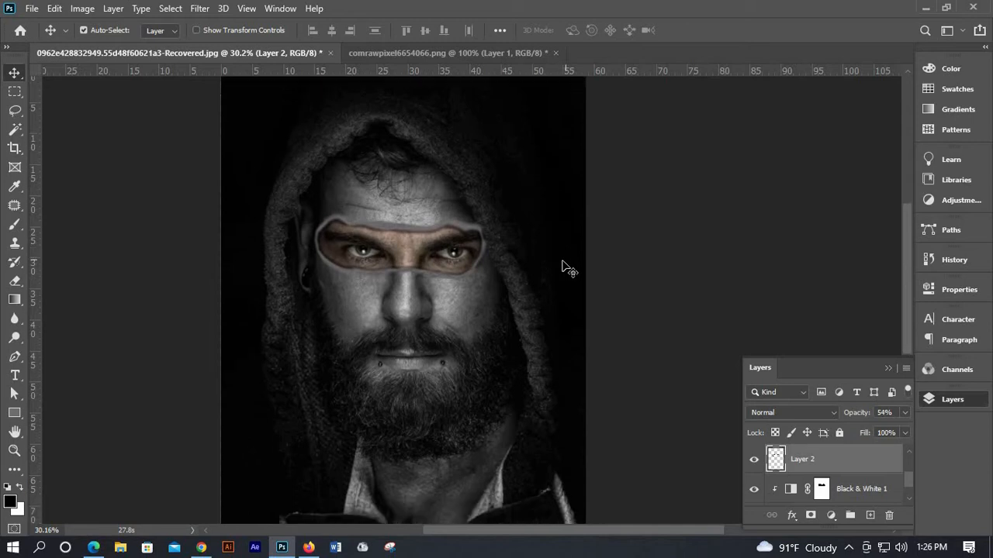
{"action": "scroll", "coordinate": [426, 251], "scroll_direction": "up", "scroll_amount": 3}
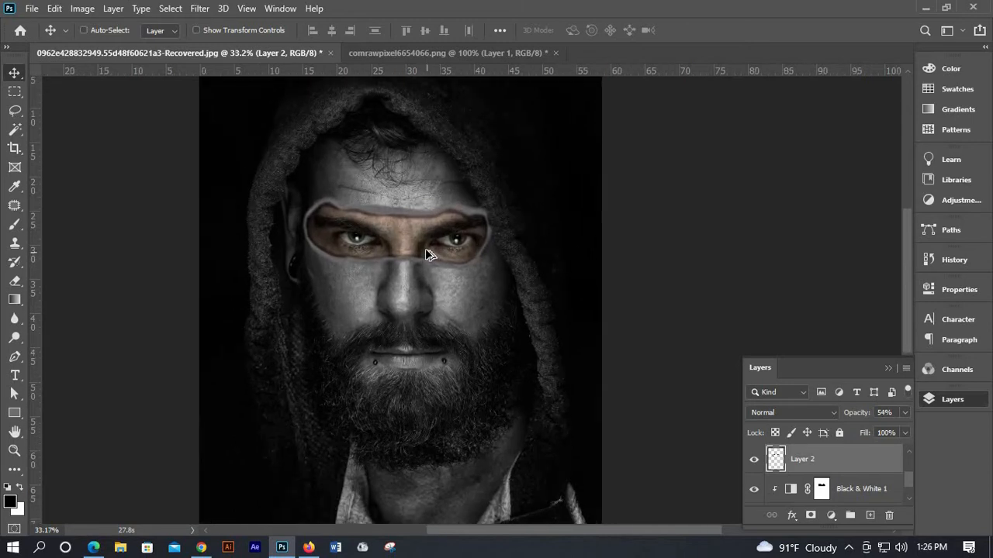
{"action": "scroll", "coordinate": [426, 251], "scroll_direction": "up", "scroll_amount": 1}
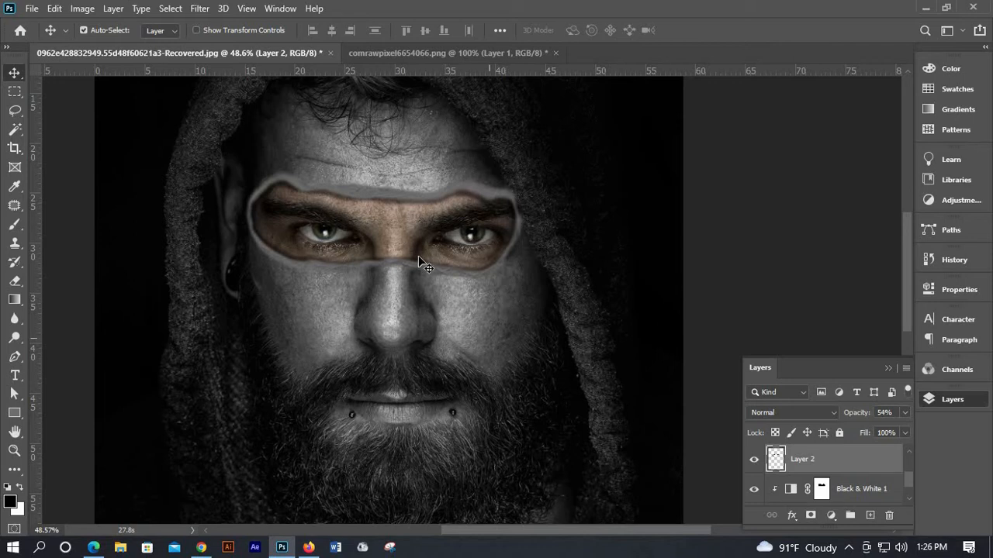
Inspect the coloured eye area within the full portrait and again at closer range.
{"action": "scroll", "coordinate": [419, 258], "scroll_direction": "down", "scroll_amount": 4}
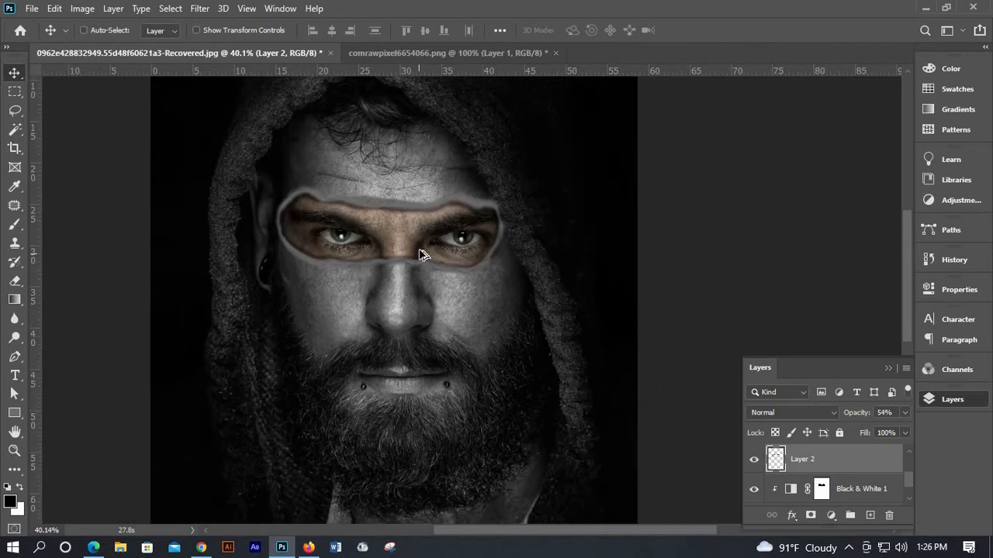
{"action": "scroll", "coordinate": [419, 258], "scroll_direction": "down", "scroll_amount": 4}
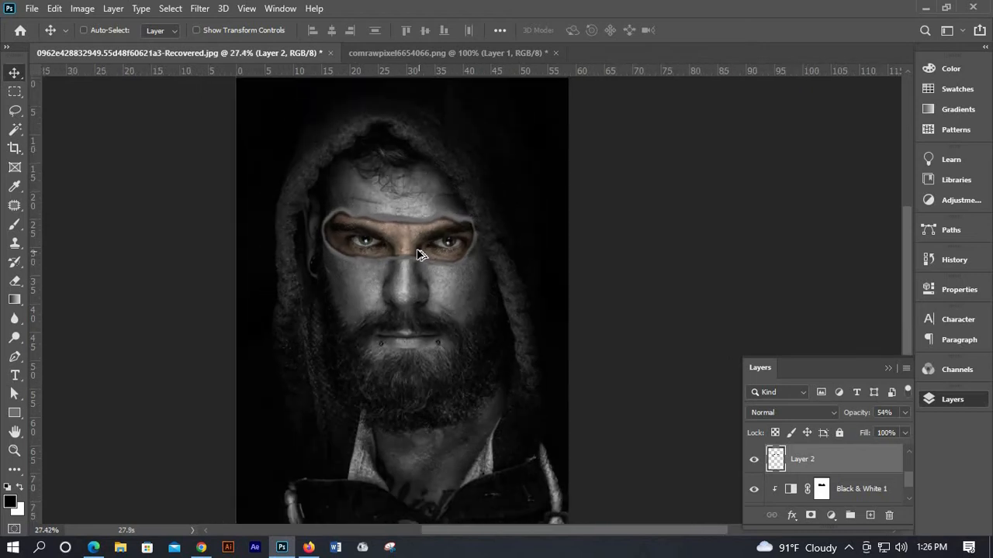
{"action": "key", "text": "ctrl"}
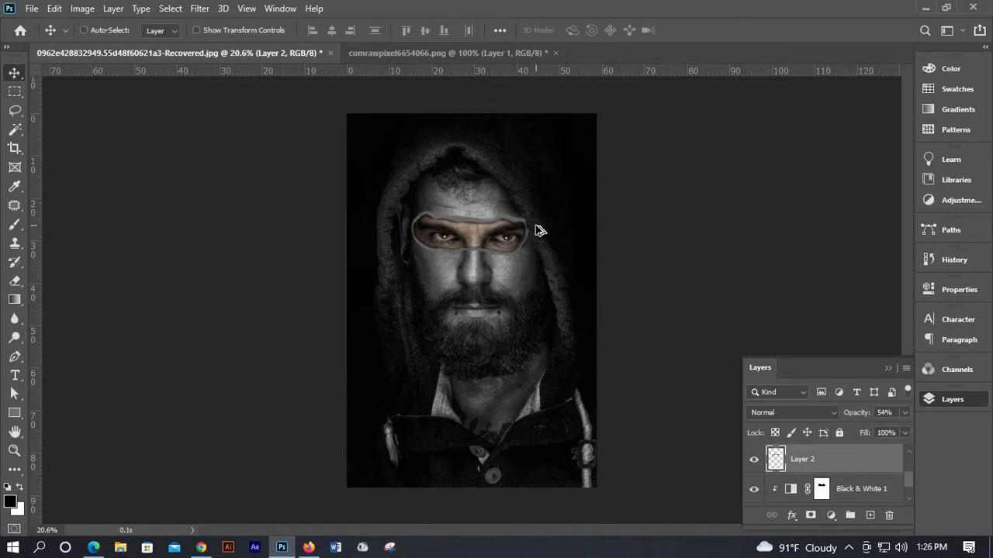
{"action": "scroll", "coordinate": [540, 230], "scroll_direction": "up", "scroll_amount": 4}
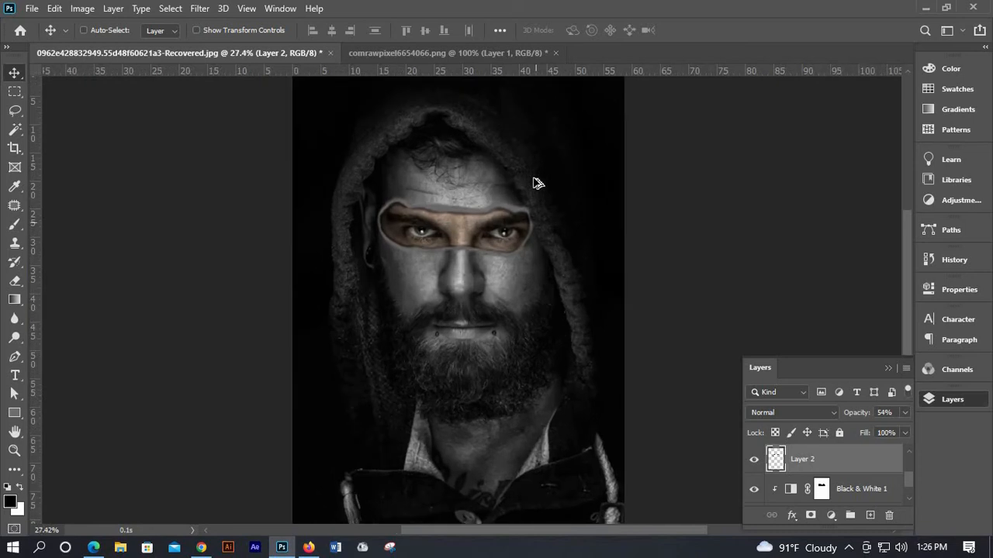
{"action": "scroll", "coordinate": [537, 174], "scroll_direction": "up", "scroll_amount": 4}
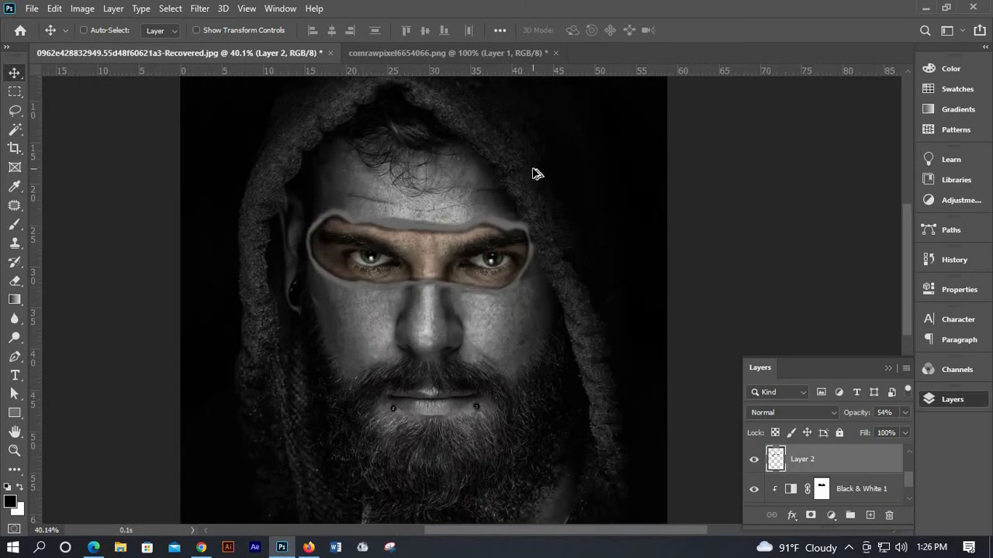
{"action": "scroll", "coordinate": [536, 173], "scroll_direction": "up", "scroll_amount": 1}
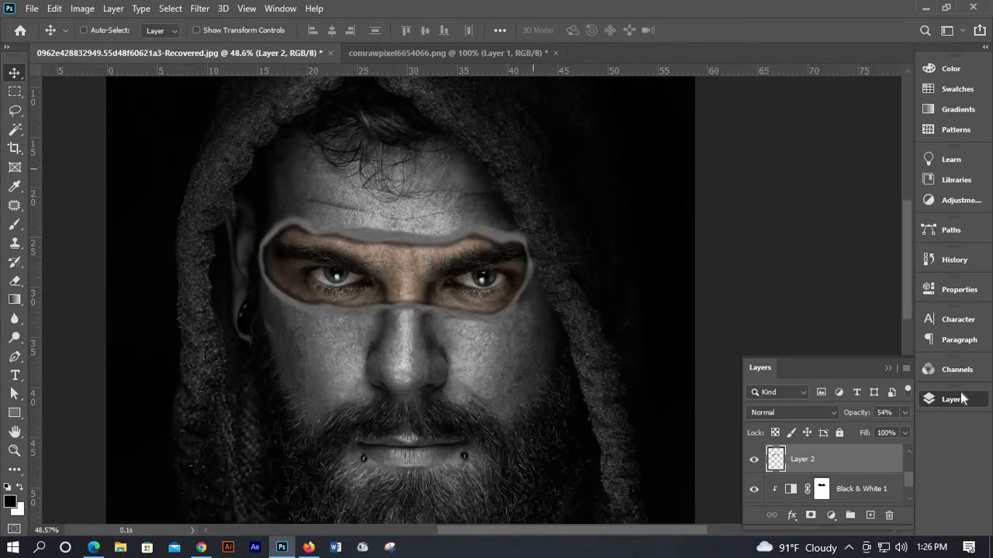
Try grouping only Layer 2 with the Black & White 1 adjustment, and undo the grouping.
{"action": "scroll", "coordinate": [849, 462], "scroll_direction": "down", "scroll_amount": 1}
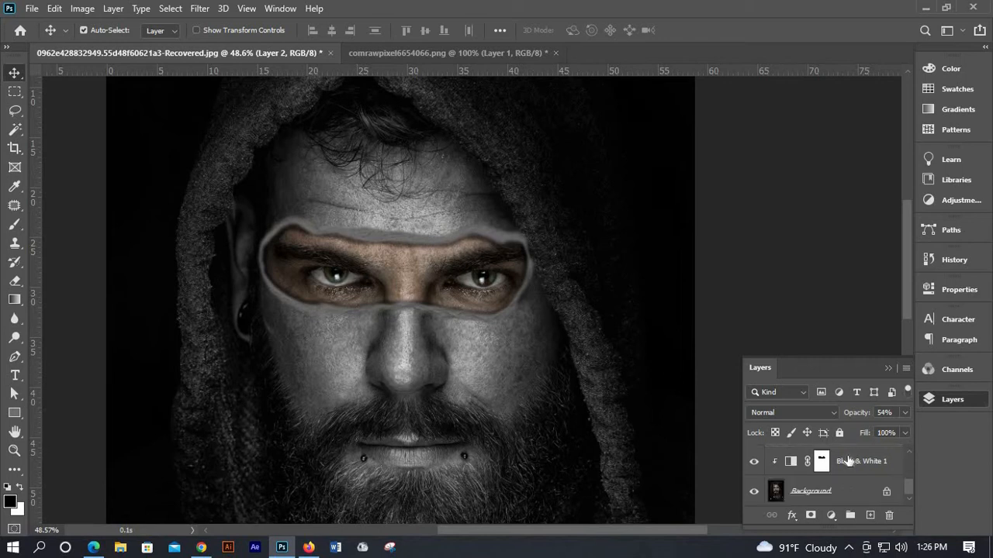
{"action": "scroll", "coordinate": [846, 470], "scroll_direction": "up", "scroll_amount": 1}
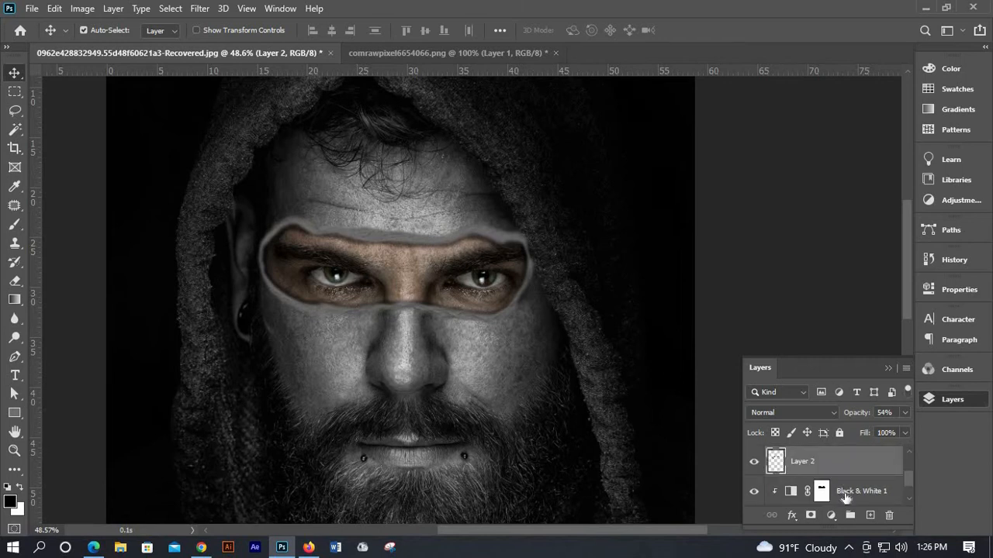
{"action": "scroll", "coordinate": [852, 472], "scroll_direction": "down", "scroll_amount": 1}
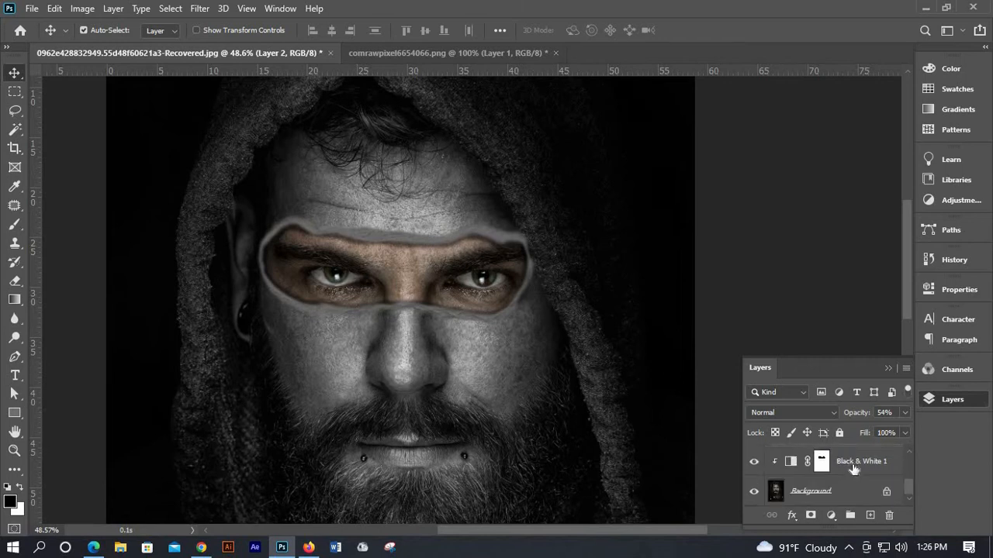
{"action": "left_click_drag", "start_coordinate": [853, 469], "coordinate": [850, 515]}
{"action": "scroll", "coordinate": [838, 482], "scroll_direction": "up", "scroll_amount": 1}
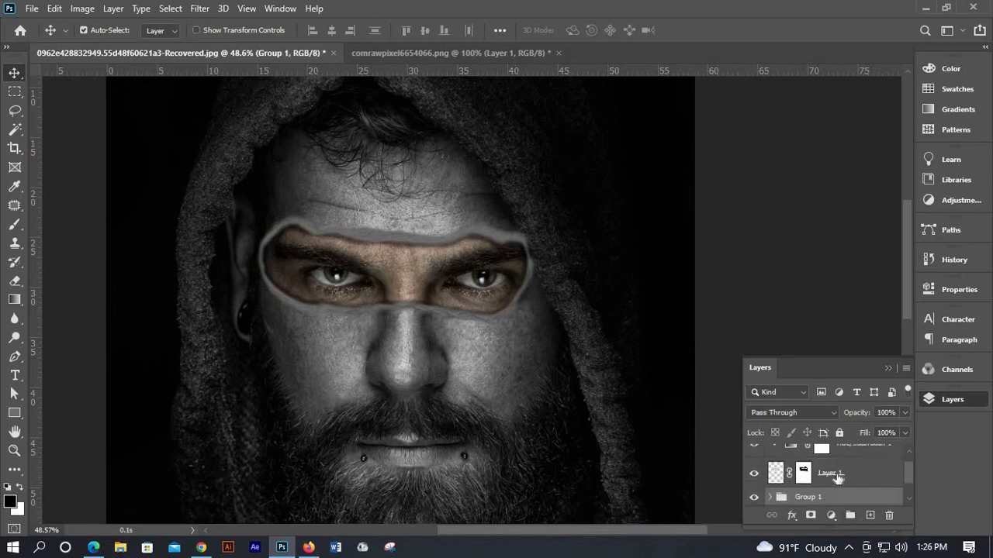
{"action": "key", "text": "ctrl+z"}
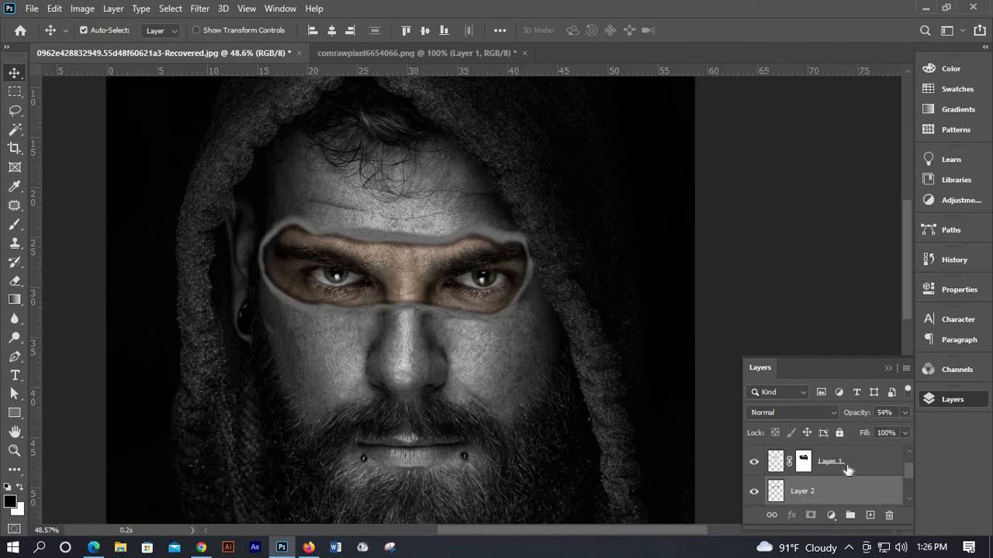
Group all layers from Hue/Saturation 1 through Black & White 1 above the Background.
{"action": "scroll", "coordinate": [847, 469], "scroll_direction": "up", "scroll_amount": 1}
{"action": "left_click", "coordinate": [851, 465]}
{"action": "scroll", "coordinate": [851, 470], "scroll_direction": "down", "scroll_amount": 3}
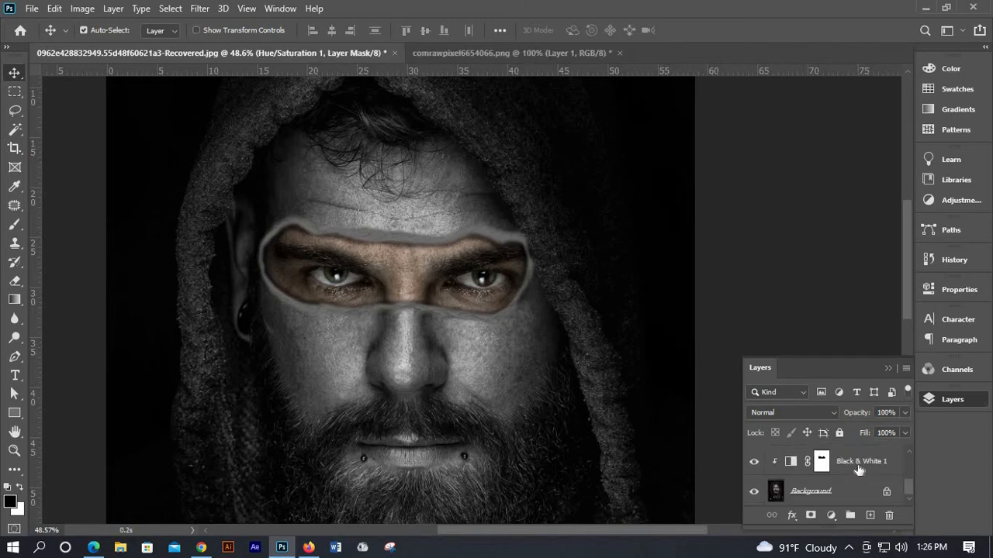
{"action": "left_click", "coordinate": [859, 470]}
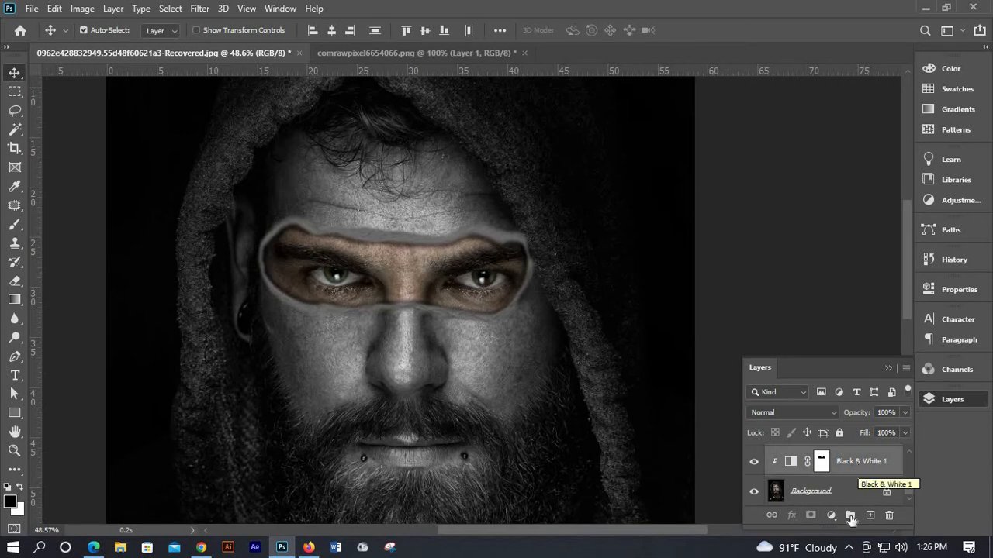
{"action": "key", "text": "ctrl+g"}
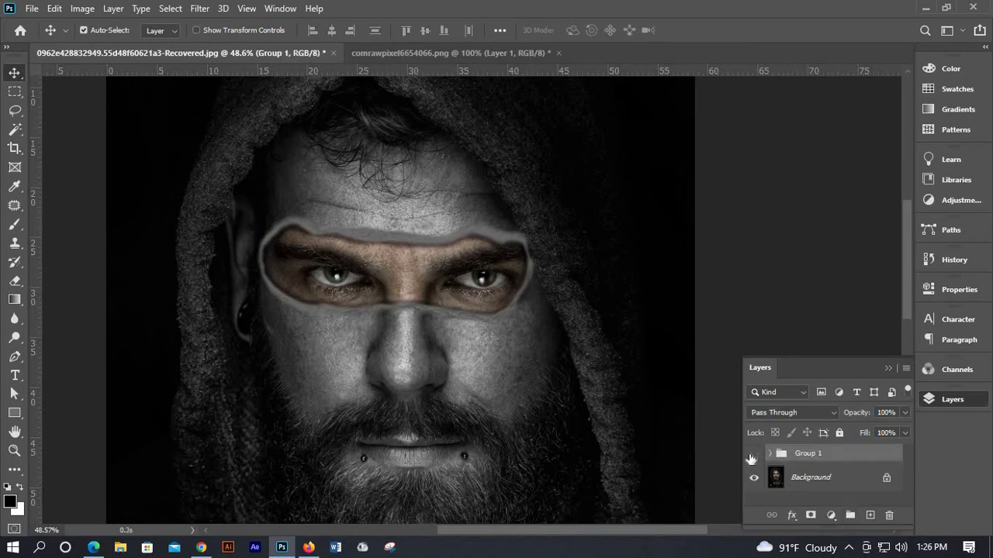
Toggle the group's visibility to compare the finished composite with the original colour portrait, both close up and zoomed out.
{"action": "left_click", "coordinate": [752, 456]}
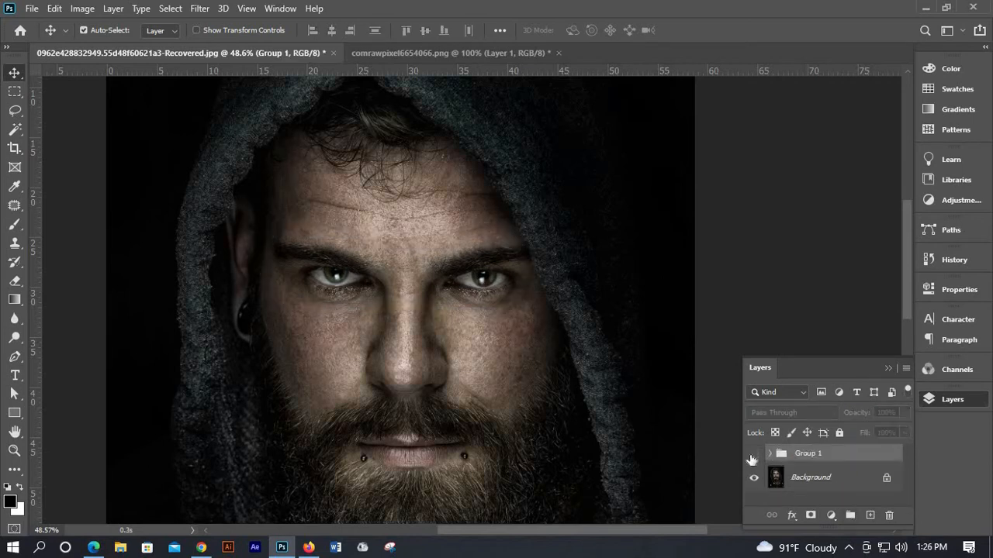
{"action": "left_click", "coordinate": [752, 455]}
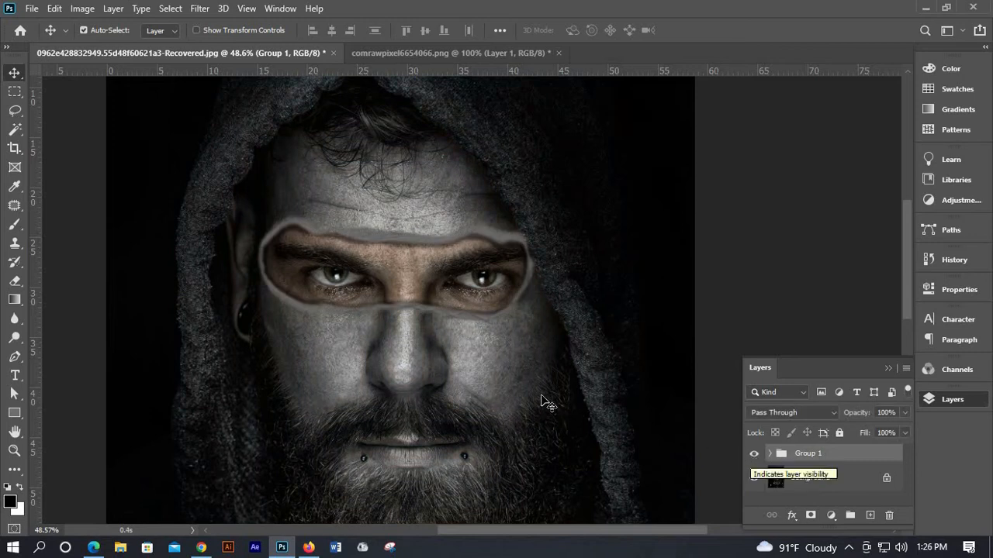
{"action": "scroll", "coordinate": [518, 393], "scroll_direction": "down", "scroll_amount": 1}
{"action": "scroll", "coordinate": [518, 394], "scroll_direction": "down", "scroll_amount": 4}
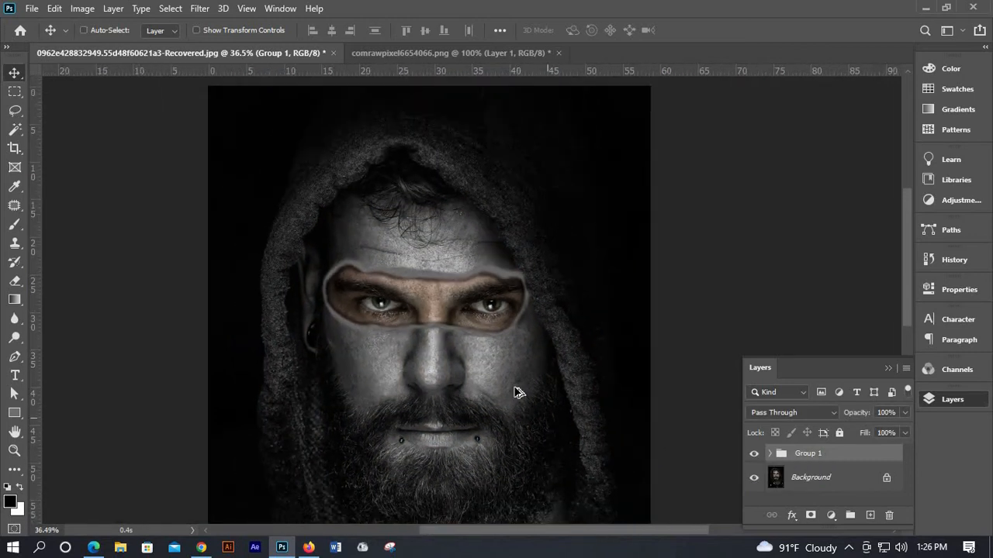
{"action": "scroll", "coordinate": [517, 391], "scroll_direction": "down", "scroll_amount": 2}
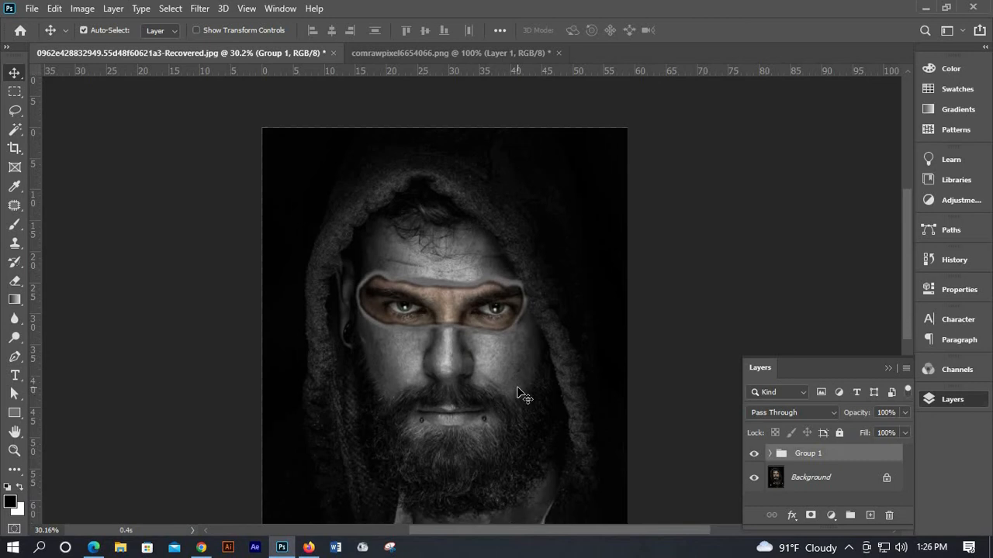
{"action": "left_click", "coordinate": [754, 457]}
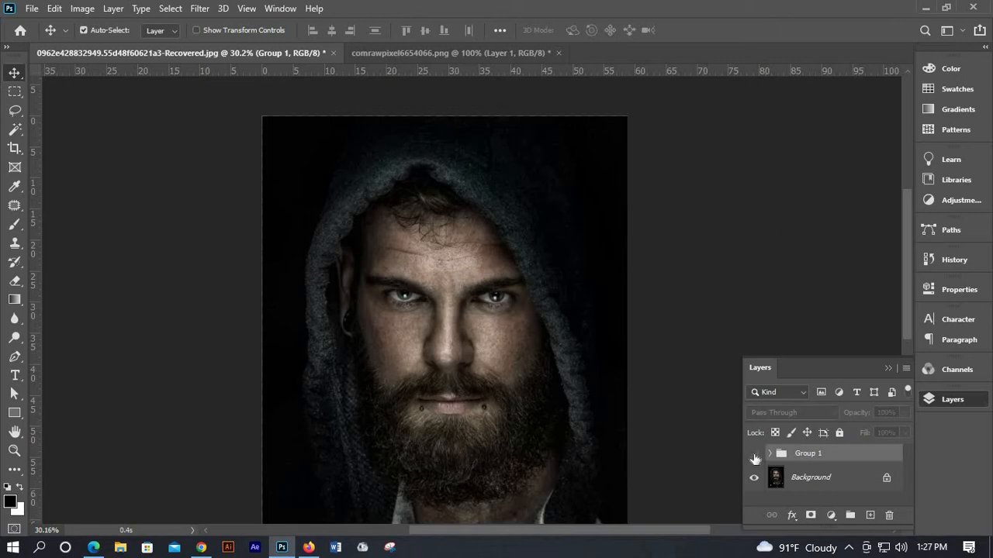
{"action": "left_click", "coordinate": [754, 457]}
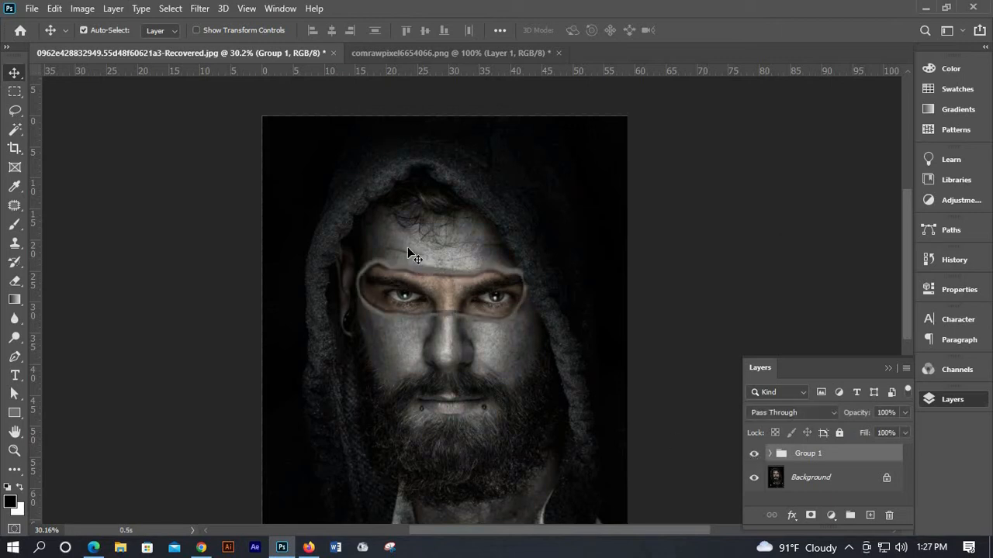
Expand the layer group and make Layer 1, the torn-paper outline, active.
{"action": "scroll", "coordinate": [405, 252], "scroll_direction": "up", "scroll_amount": 5}
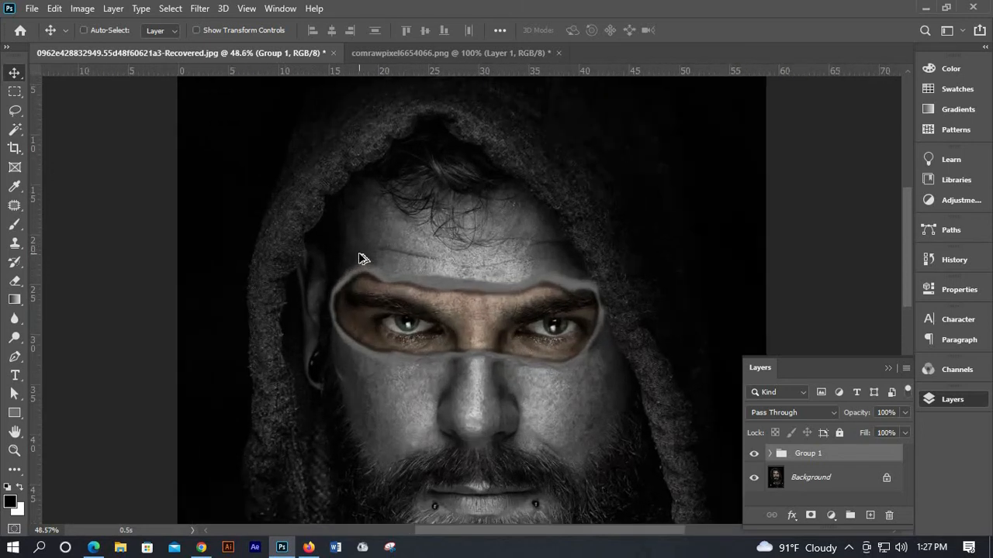
{"action": "scroll", "coordinate": [363, 258], "scroll_direction": "up", "scroll_amount": 1}
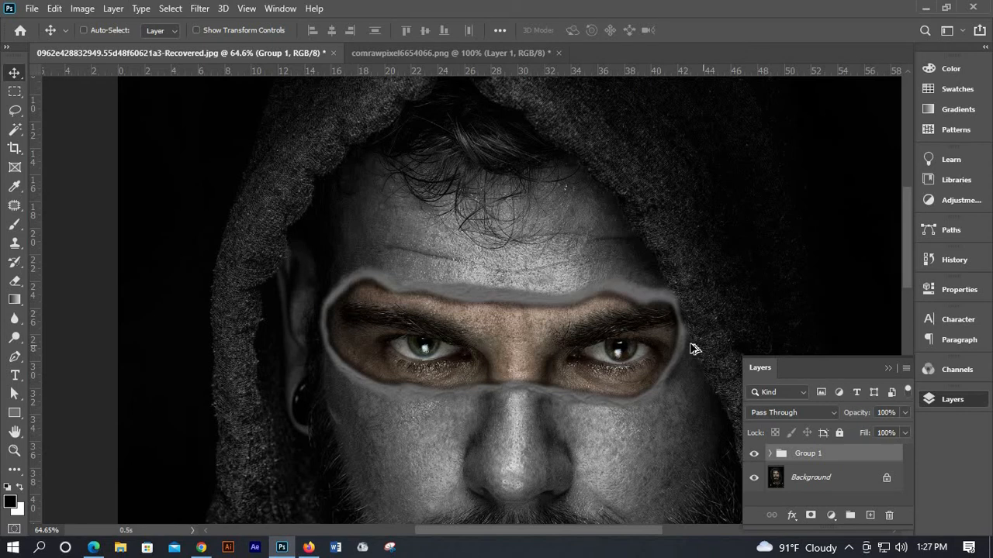
{"action": "scroll", "coordinate": [692, 349], "scroll_direction": "up", "scroll_amount": 1}
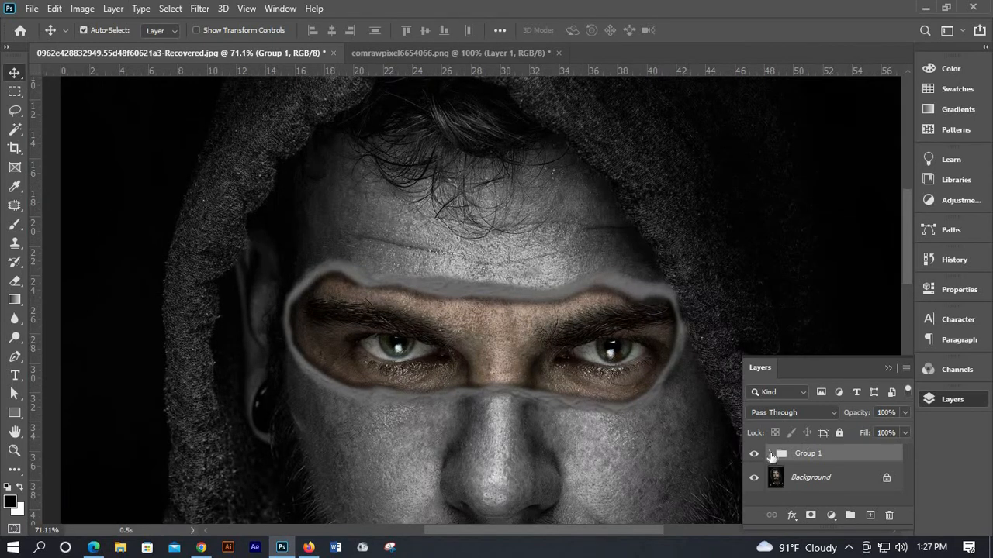
{"action": "left_click", "coordinate": [769, 454]}
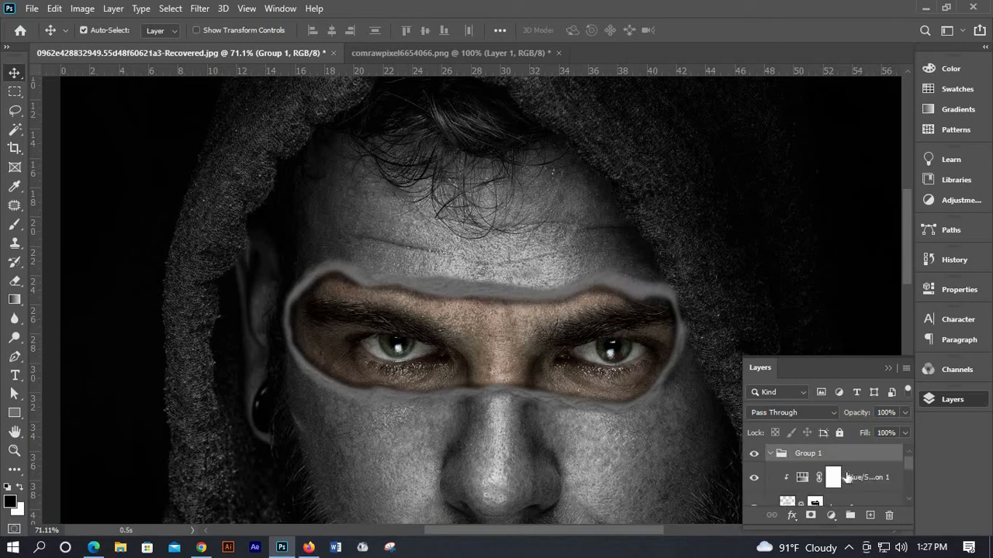
{"action": "scroll", "coordinate": [783, 494], "scroll_direction": "down", "scroll_amount": 1}
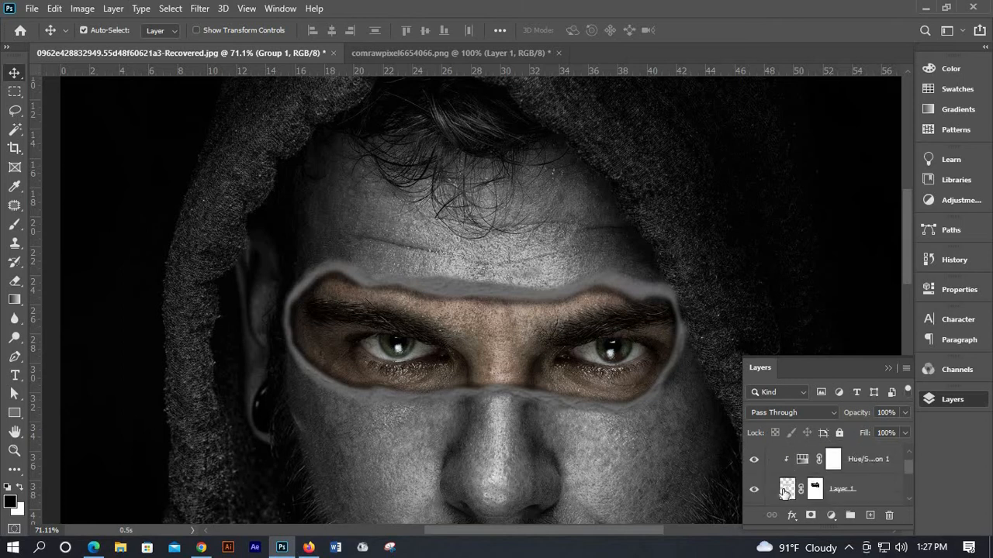
{"action": "left_click", "coordinate": [250, 256]}
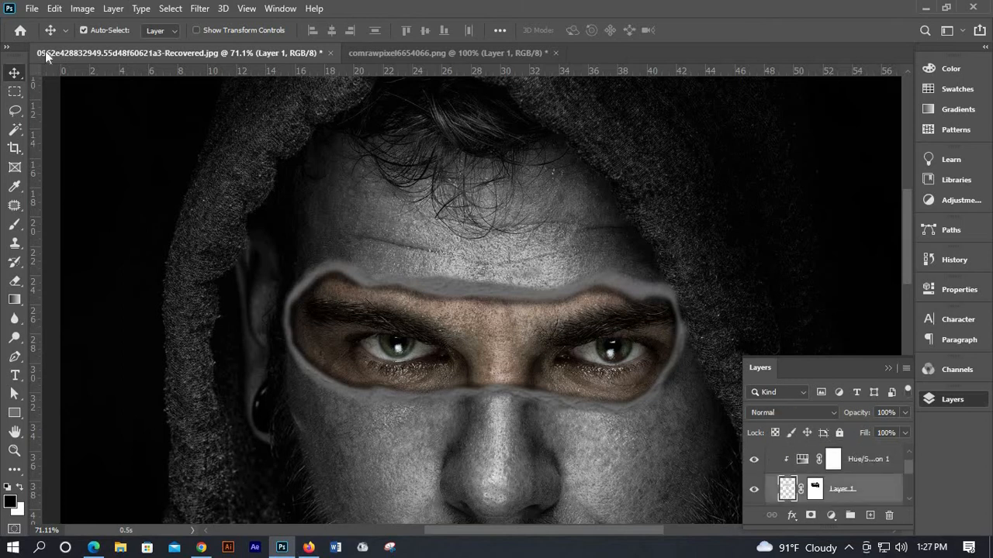
Warp the torn-paper outline on Layer 1 slightly inward along its left, right and lower edges, and apply the transform.
{"action": "left_click", "coordinate": [54, 8]}
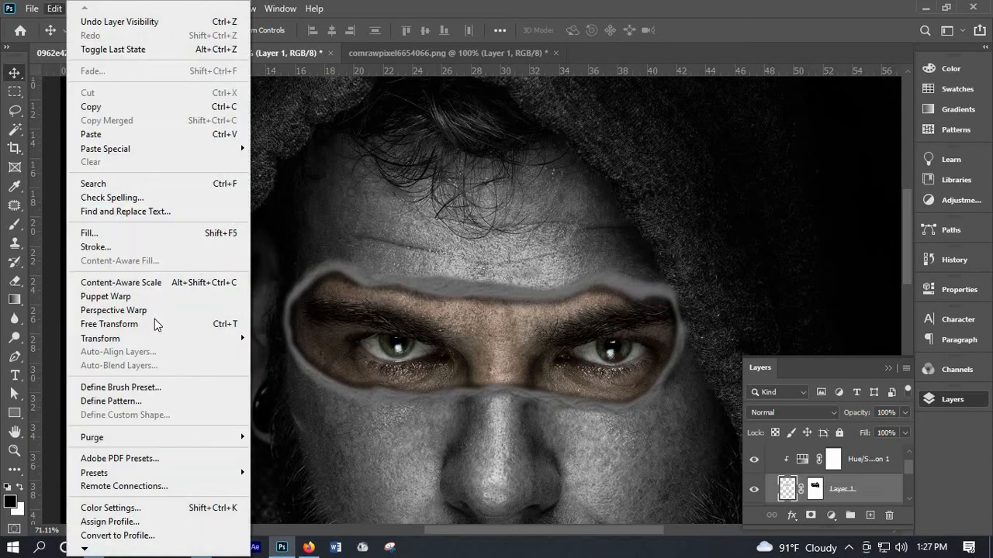
{"action": "left_click", "coordinate": [152, 324]}
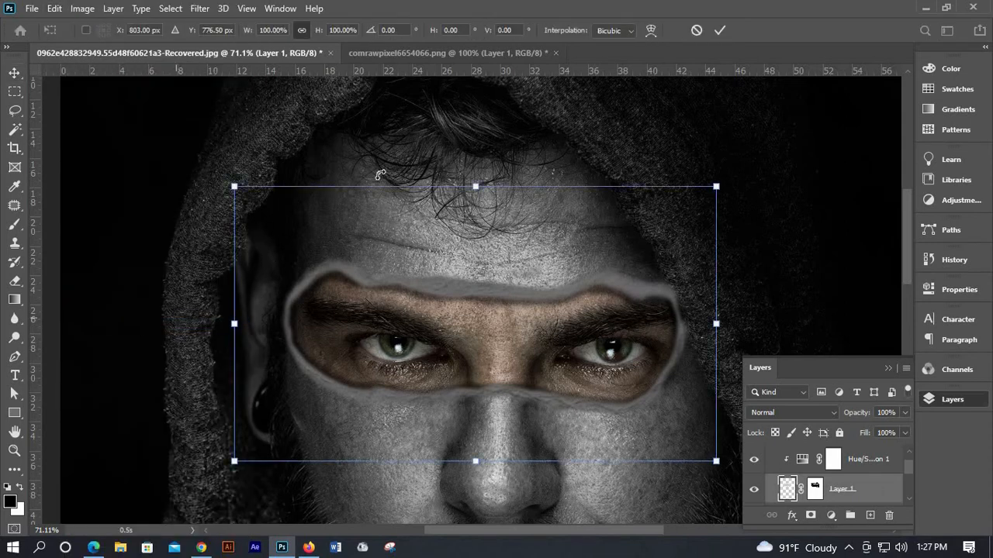
{"action": "left_click", "coordinate": [651, 29]}
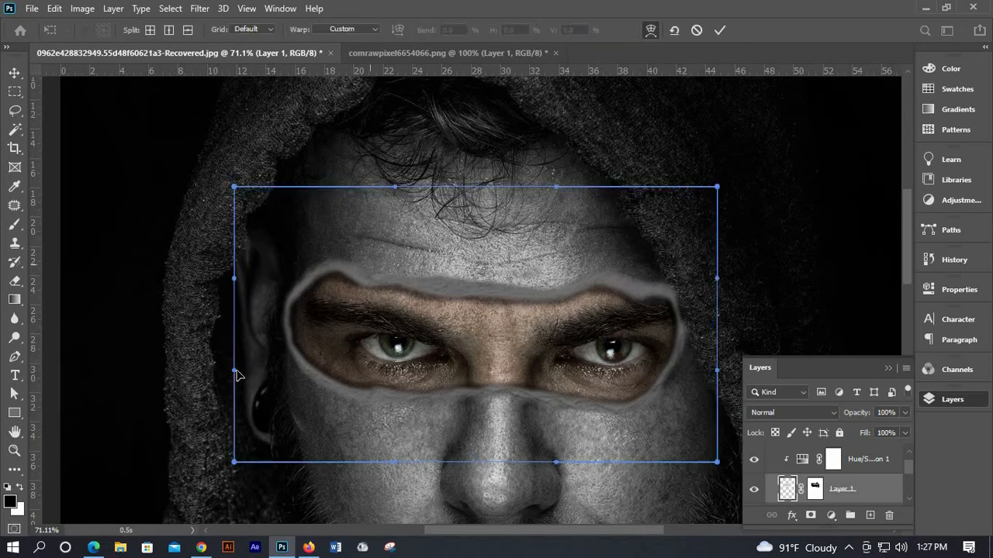
{"action": "mouse_move", "coordinate": [235, 373]}
{"action": "left_mouse_down"}
{"action": "mouse_move", "coordinate": [276, 378]}
{"action": "mouse_move", "coordinate": [281, 391]}
{"action": "mouse_move", "coordinate": [266, 395]}
{"action": "mouse_move", "coordinate": [236, 374]}
{"action": "left_mouse_up"}
{"action": "left_click_drag", "start_coordinate": [230, 375], "coordinate": [239, 377]}
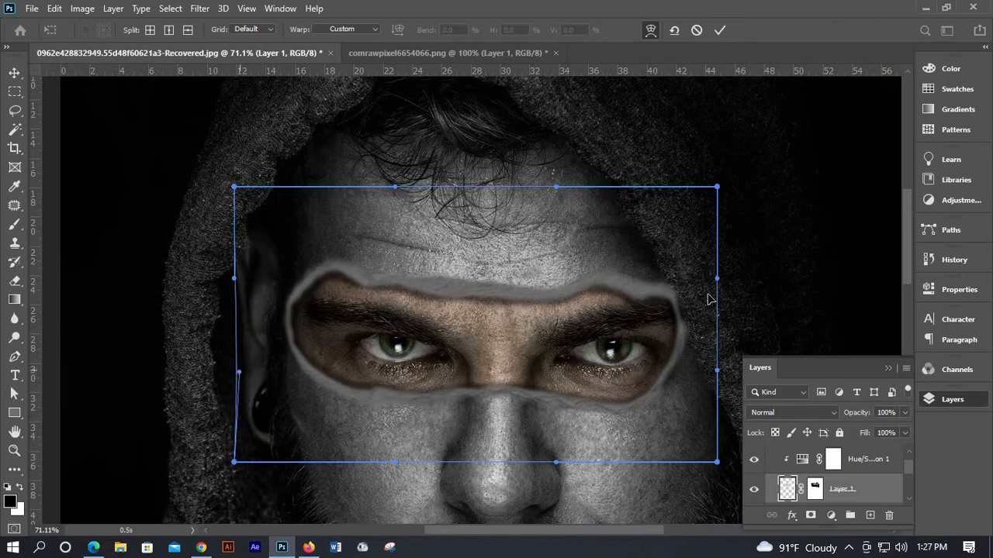
{"action": "left_click_drag", "start_coordinate": [716, 279], "coordinate": [711, 286]}
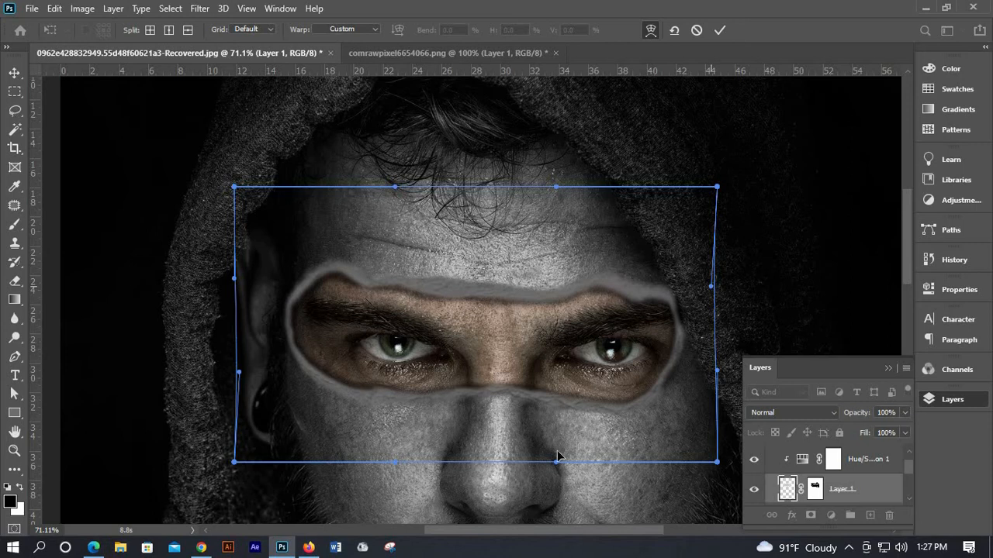
{"action": "left_click_drag", "start_coordinate": [556, 459], "coordinate": [565, 456]}
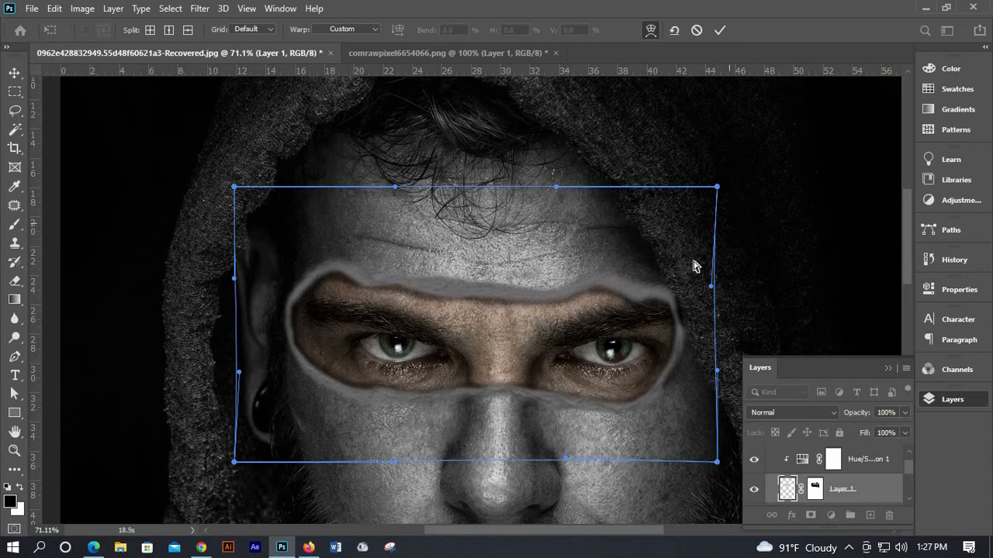
{"action": "left_click", "coordinate": [720, 31]}
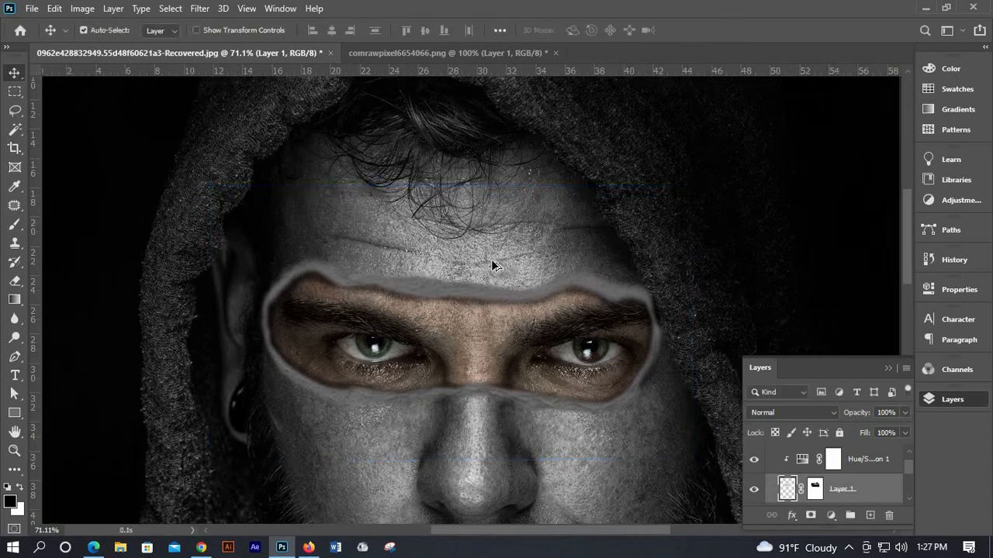
{"action": "scroll", "coordinate": [491, 259], "scroll_direction": "down", "scroll_amount": 4}
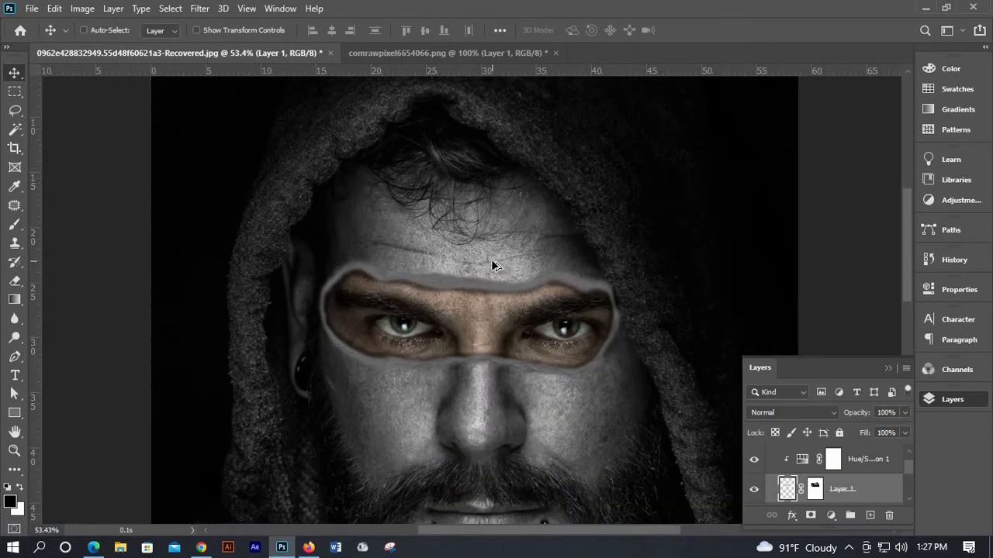
{"action": "scroll", "coordinate": [491, 265], "scroll_direction": "down", "scroll_amount": 1}
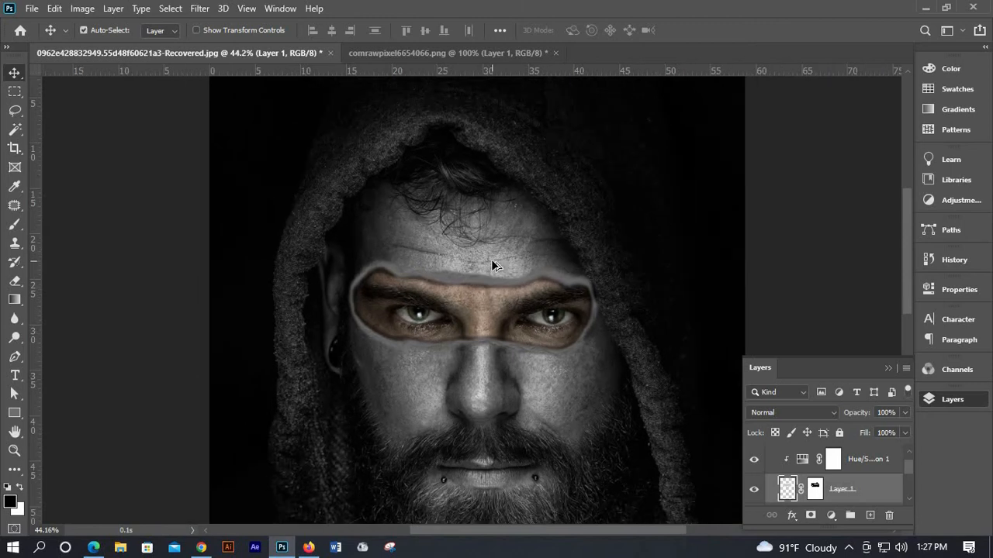
Examine the finished composite as a whole portrait and close up around the torn-paper outline framing the coloured eyes.
{"action": "scroll", "coordinate": [492, 266], "scroll_direction": "down", "scroll_amount": 2}
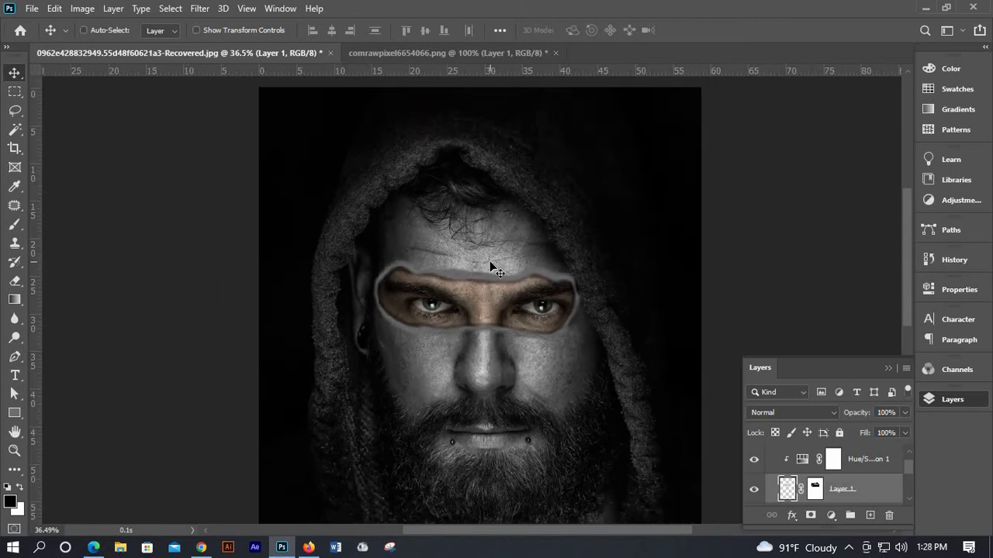
{"action": "key", "text": "ctrl"}
{"action": "scroll", "coordinate": [491, 266], "scroll_direction": "down", "scroll_amount": 3}
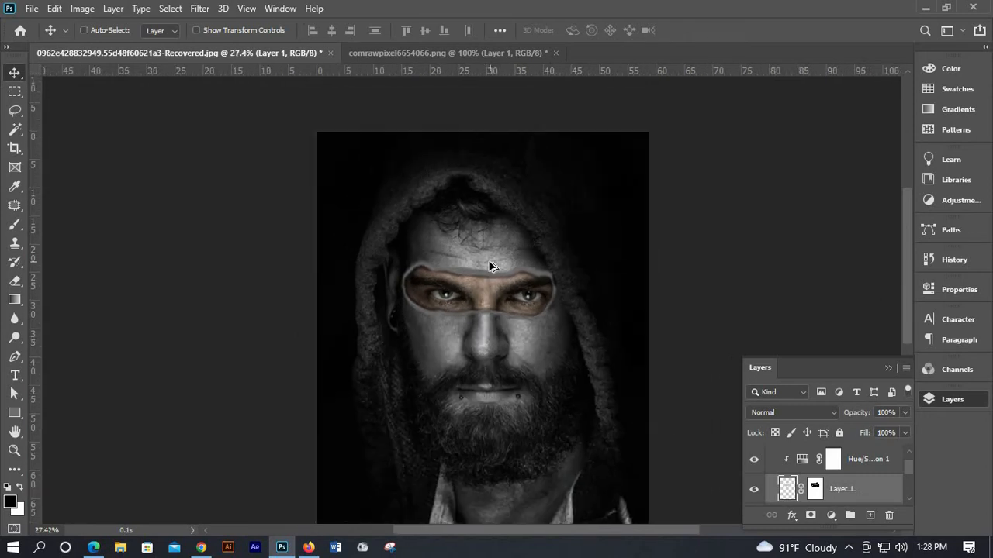
{"action": "scroll", "coordinate": [489, 266], "scroll_direction": "down", "scroll_amount": 2}
{"action": "key", "text": "ctrl"}
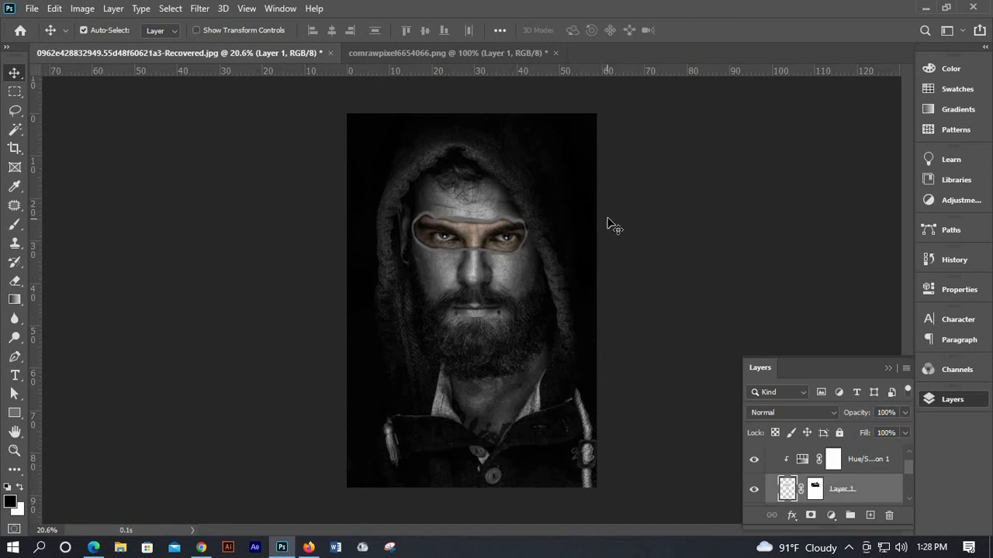
{"action": "key", "text": "ctrl"}
{"action": "scroll", "coordinate": [488, 194], "scroll_direction": "up", "scroll_amount": 5}
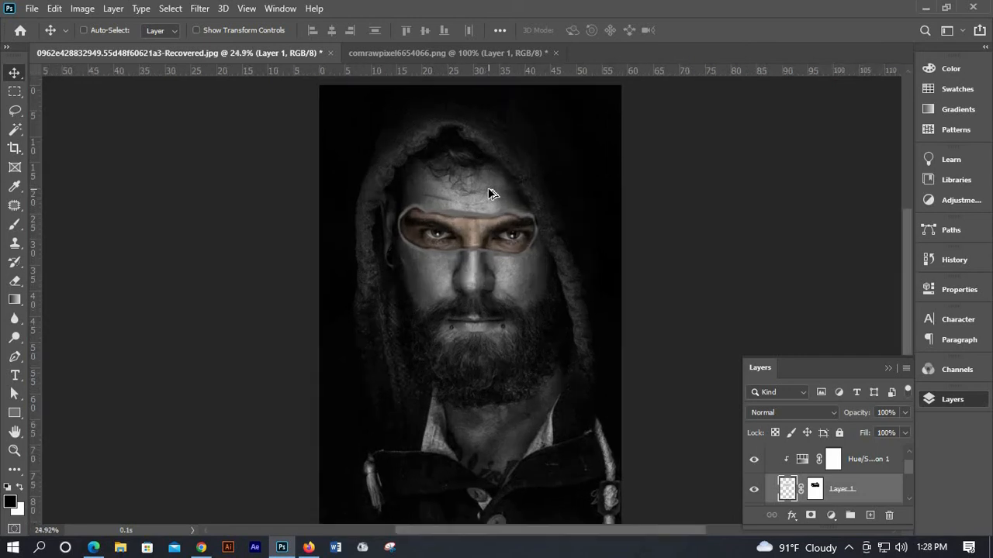
{"action": "scroll", "coordinate": [489, 193], "scroll_direction": "up", "scroll_amount": 4}
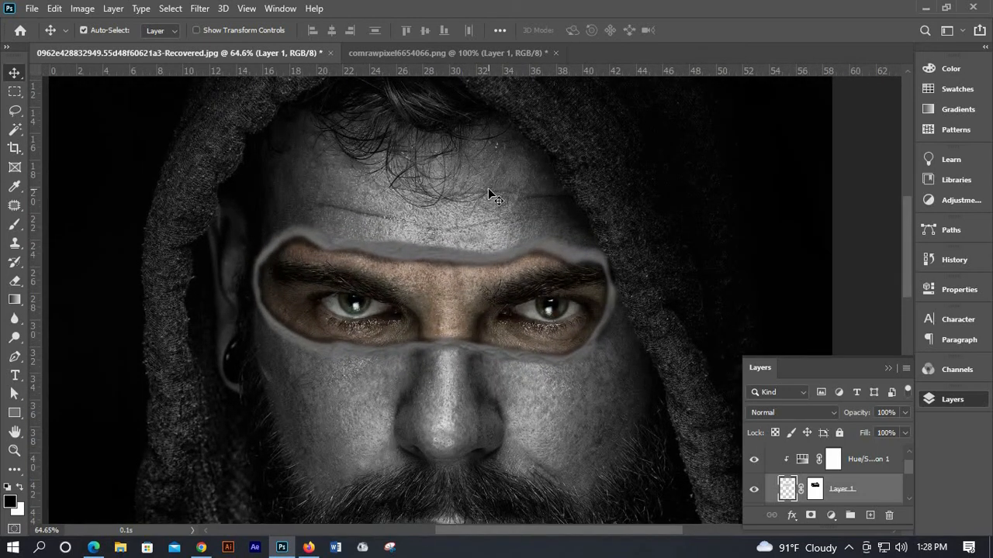
{"action": "scroll", "coordinate": [488, 193], "scroll_direction": "up", "scroll_amount": 4}
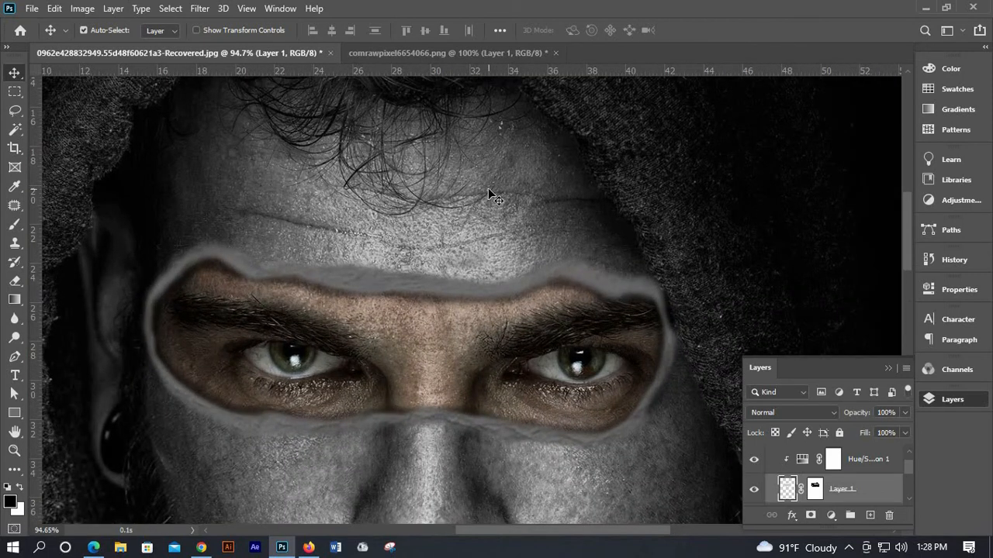
{"action": "scroll", "coordinate": [489, 193], "scroll_direction": "down", "scroll_amount": 2}
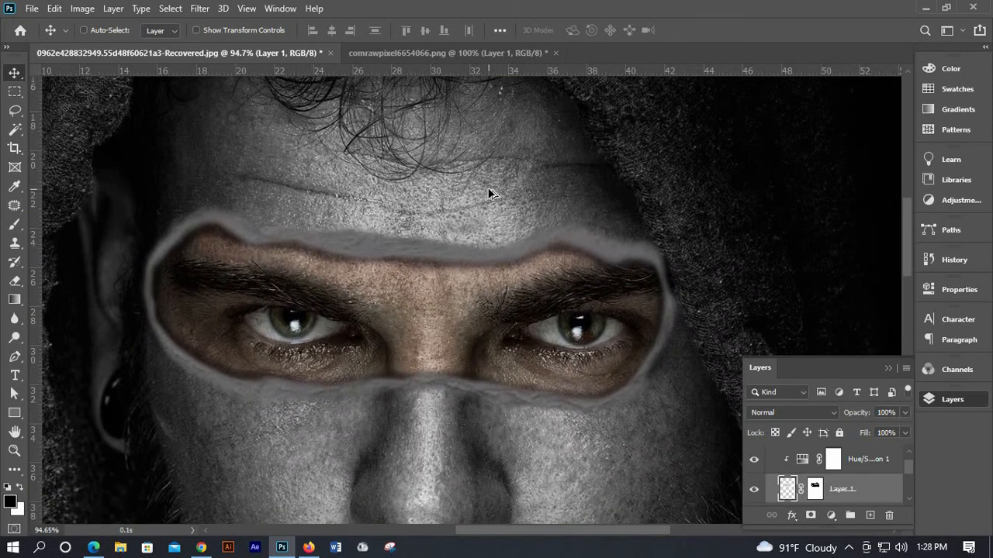
{"action": "scroll", "coordinate": [488, 193], "scroll_direction": "down", "scroll_amount": 2}
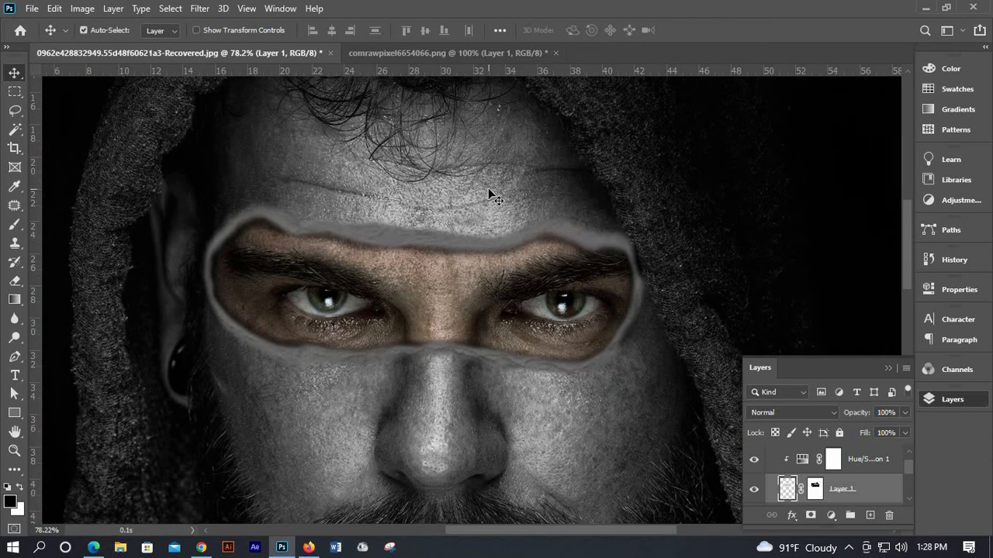